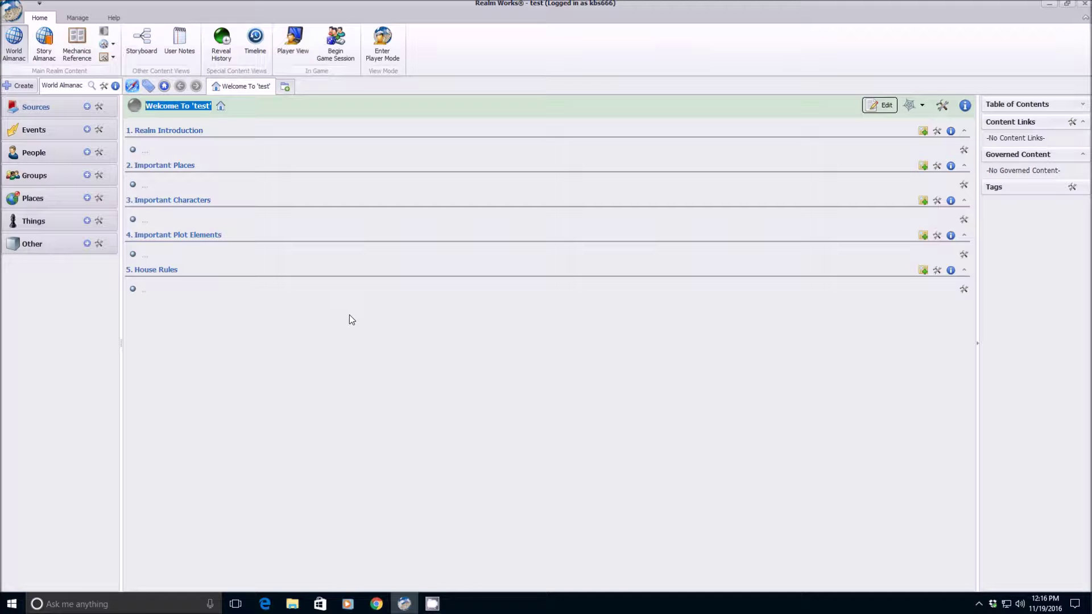
Create a Race/Species article named "Dwarf" in the Characters family of the Mechanics Reference.
{"action": "left_click", "coordinate": [77, 45]}
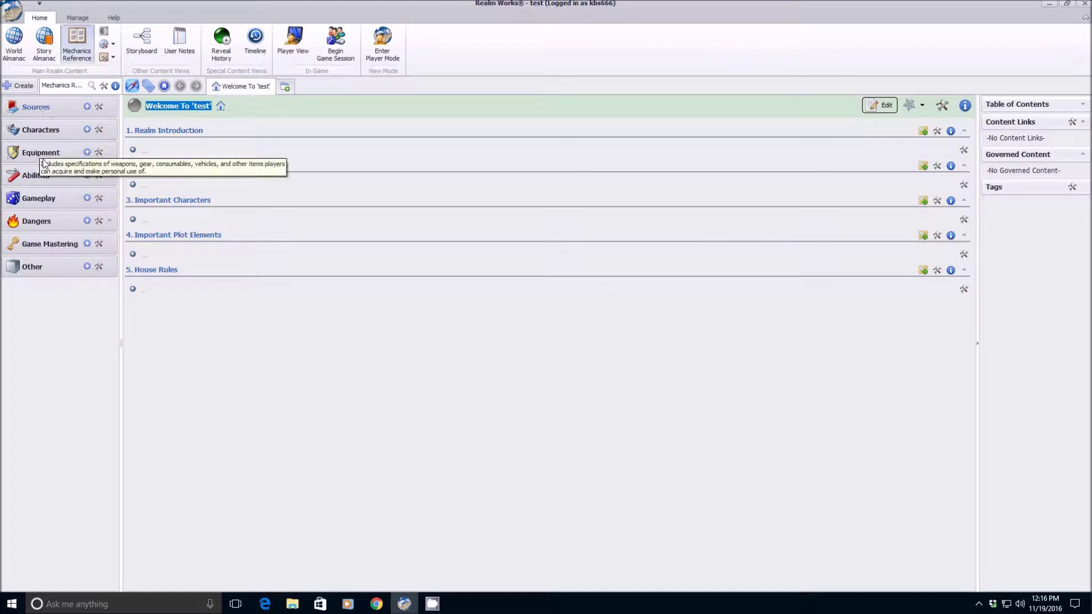
{"action": "left_click", "coordinate": [86, 129]}
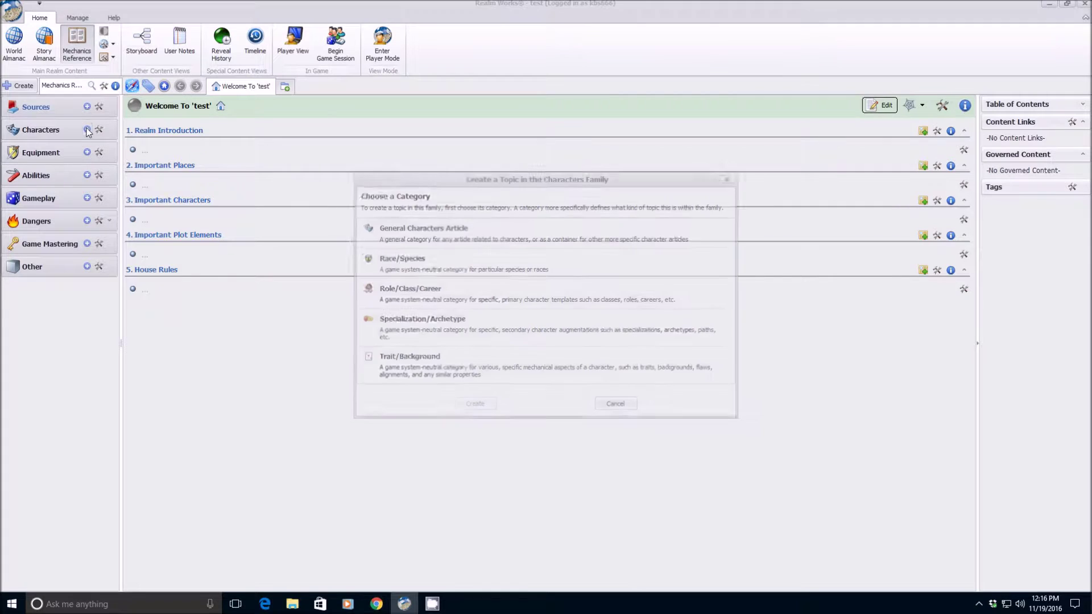
{"action": "left_click", "coordinate": [414, 265]}
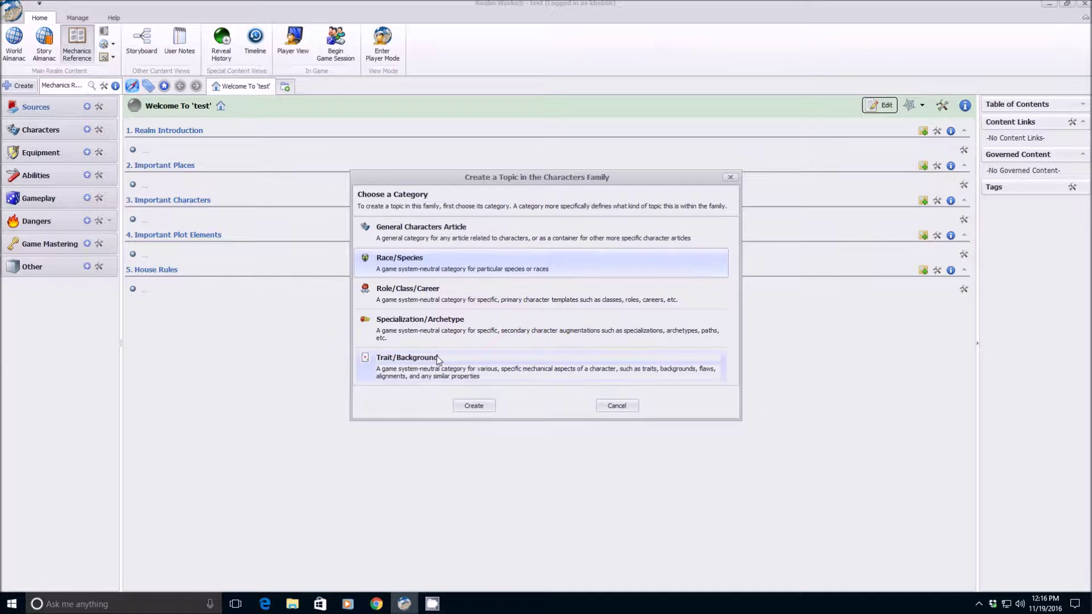
{"action": "left_click", "coordinate": [473, 405]}
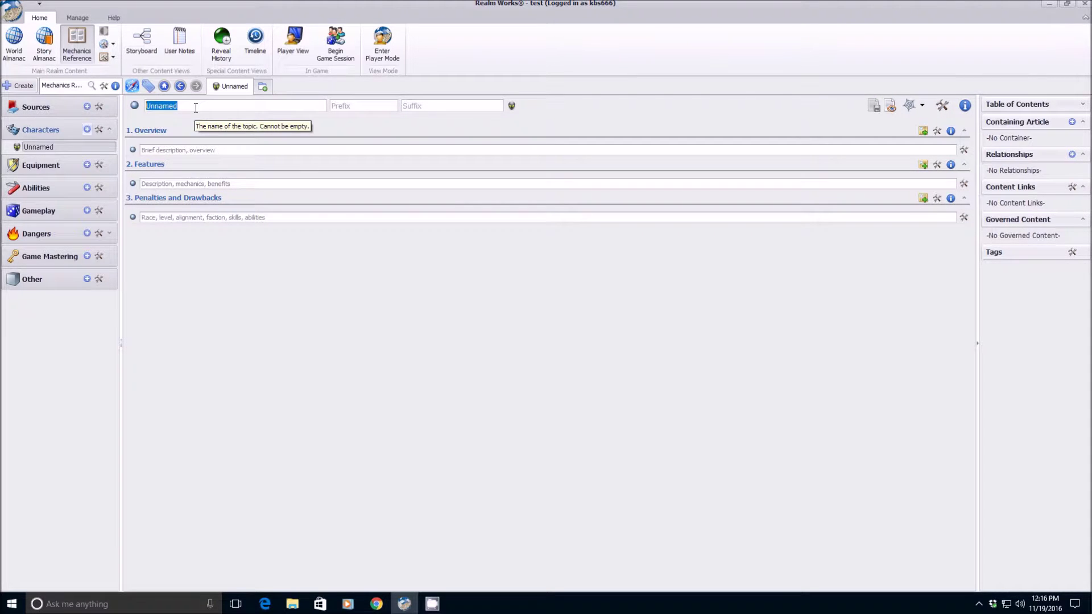
{"action": "type", "text": "Dw"}
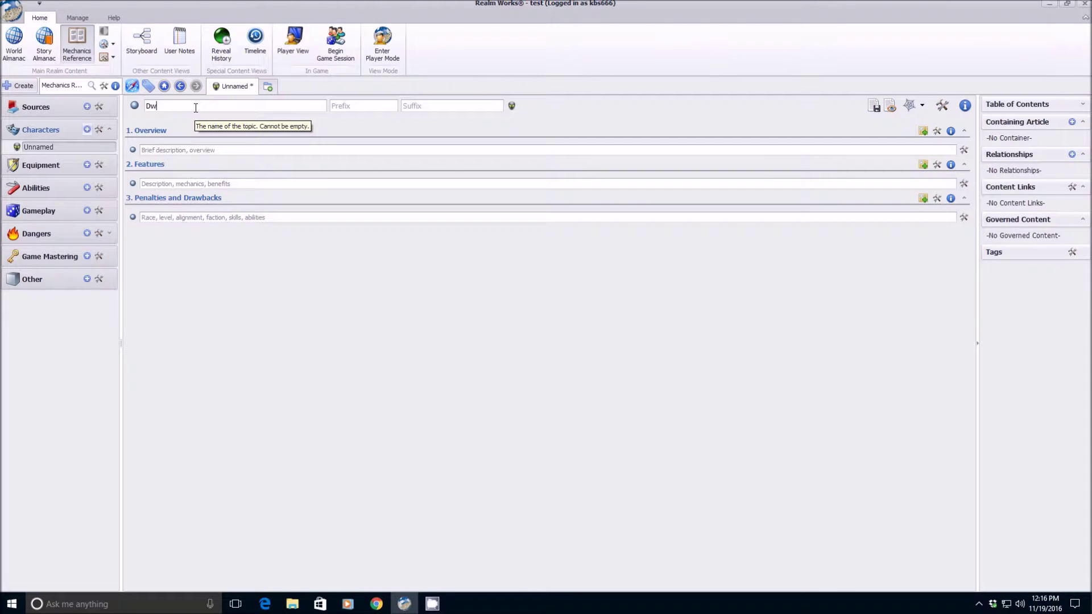
{"action": "type", "text": "arf"}
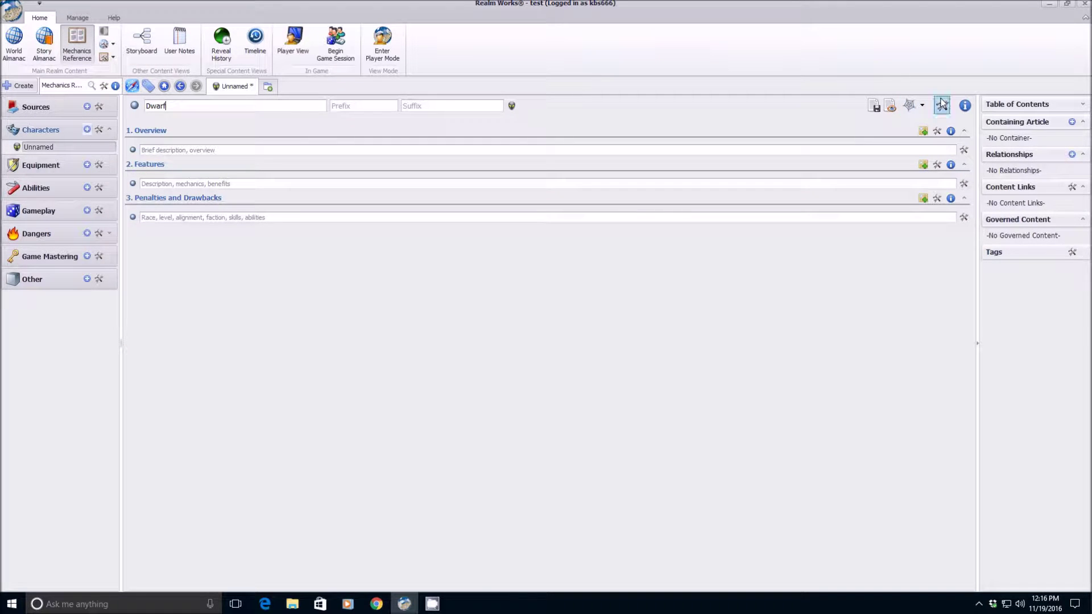
Add the automatic English plural as another name for the Dwarf article.
{"action": "left_click", "coordinate": [943, 106]}
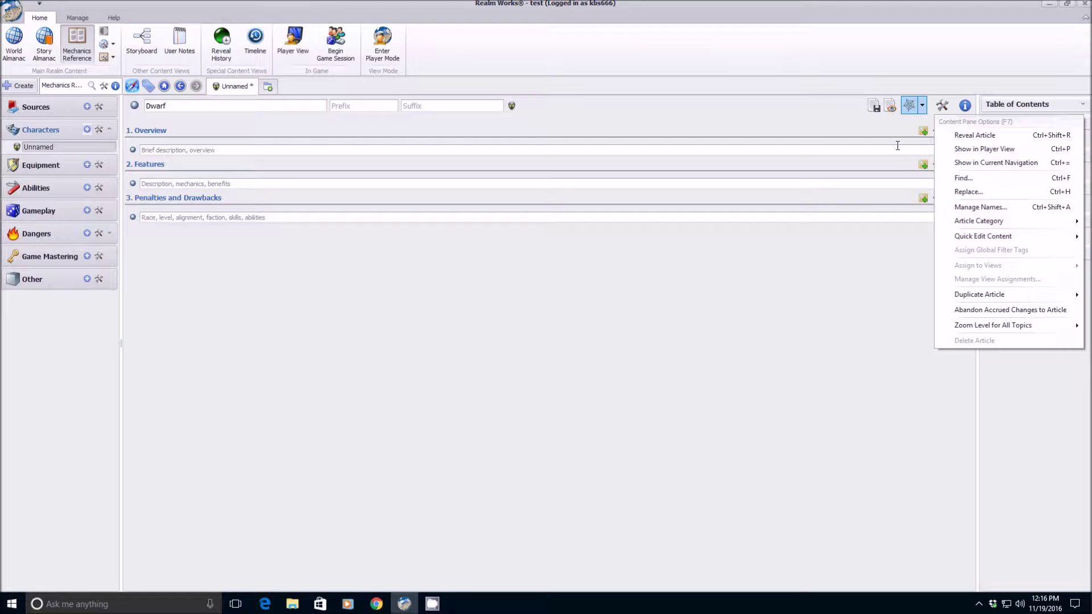
{"action": "left_click", "coordinate": [973, 210]}
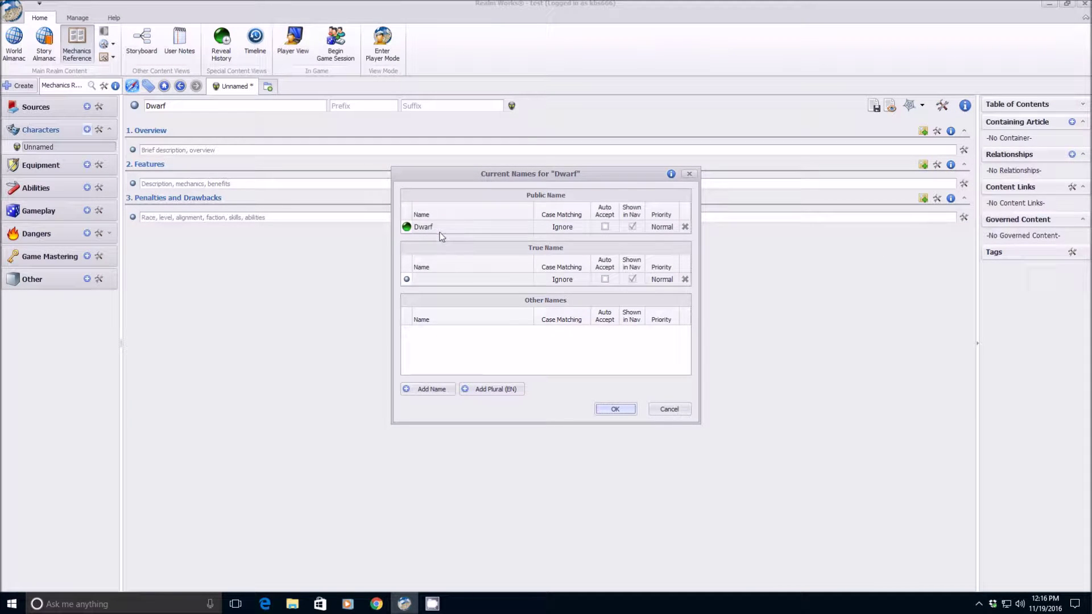
{"action": "left_click", "coordinate": [489, 388]}
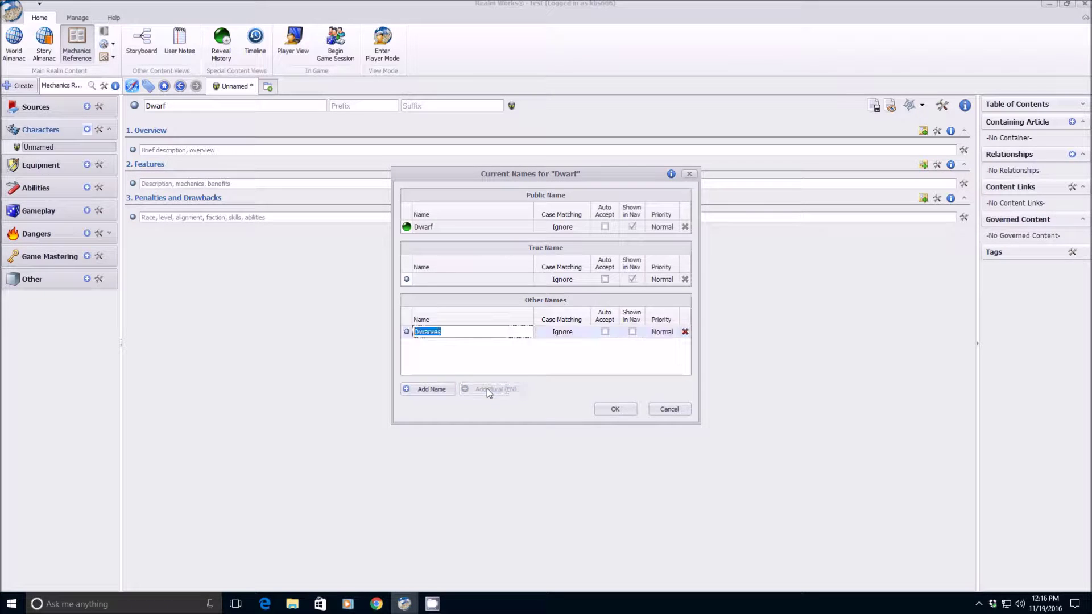
{"action": "left_click", "coordinate": [442, 364]}
{"action": "left_click", "coordinate": [615, 409]}
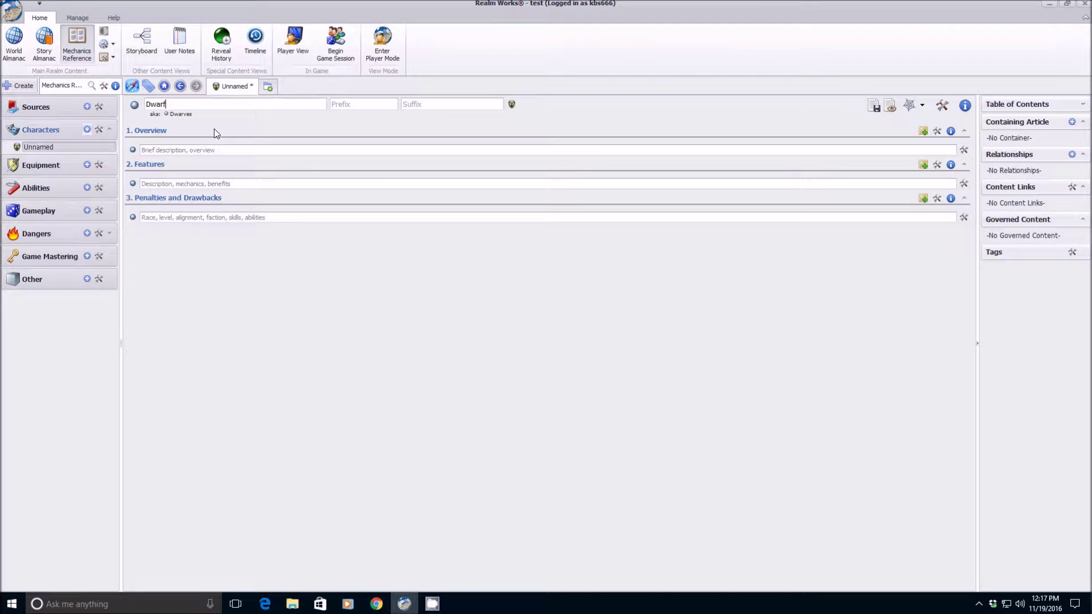
Switch the navigation to the World Almanac, then save the Dwarf article and finish editing it.
{"action": "left_click", "coordinate": [12, 39]}
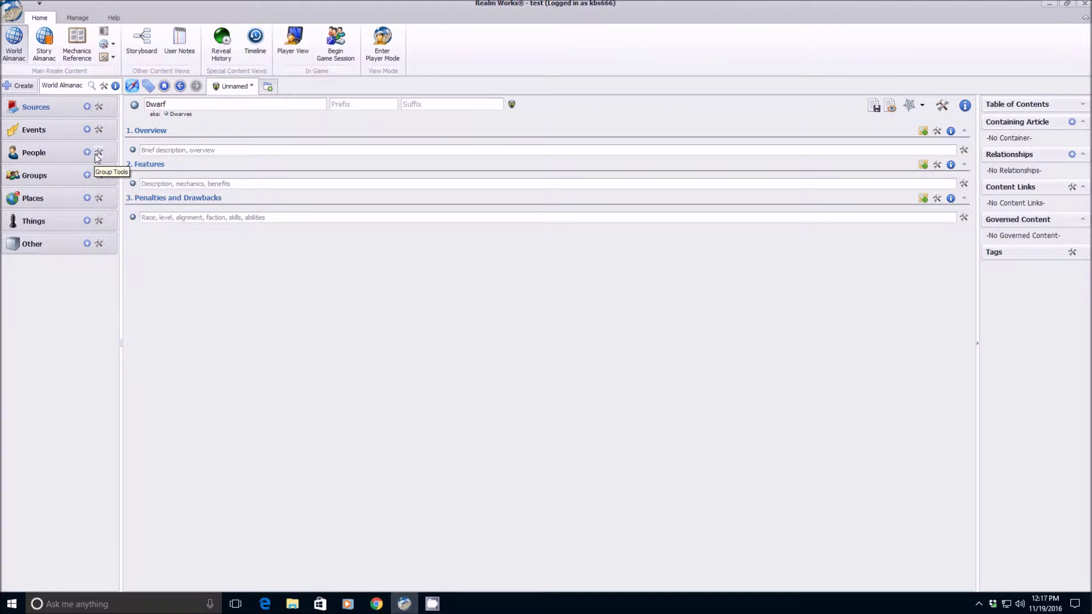
{"action": "left_click", "coordinate": [874, 106]}
{"action": "left_click", "coordinate": [894, 110]}
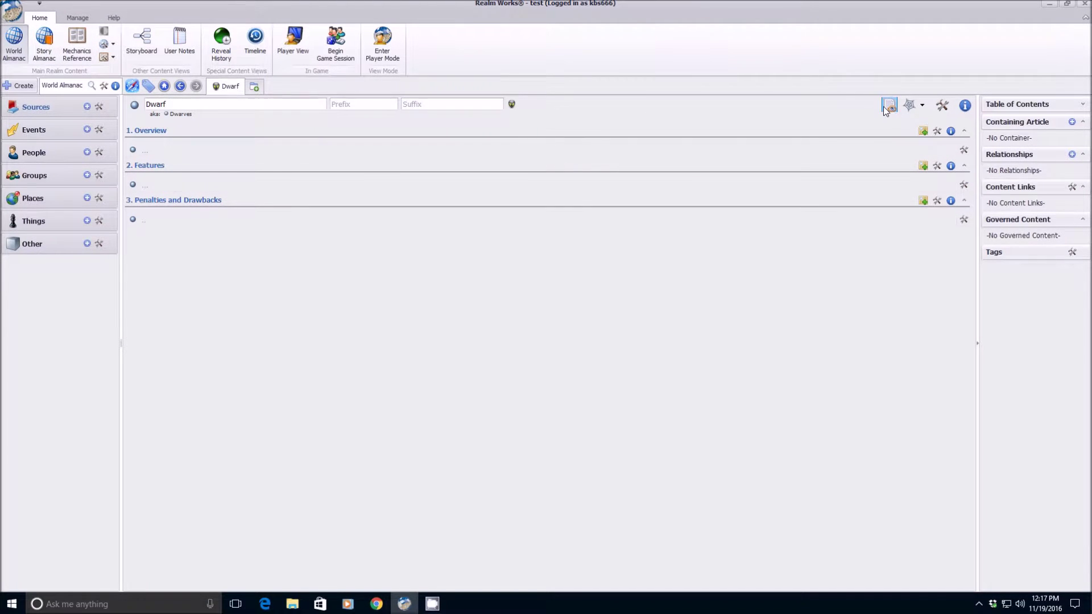
Create an Individual topic named "Man with no name" in the People family.
{"action": "left_click", "coordinate": [87, 152]}
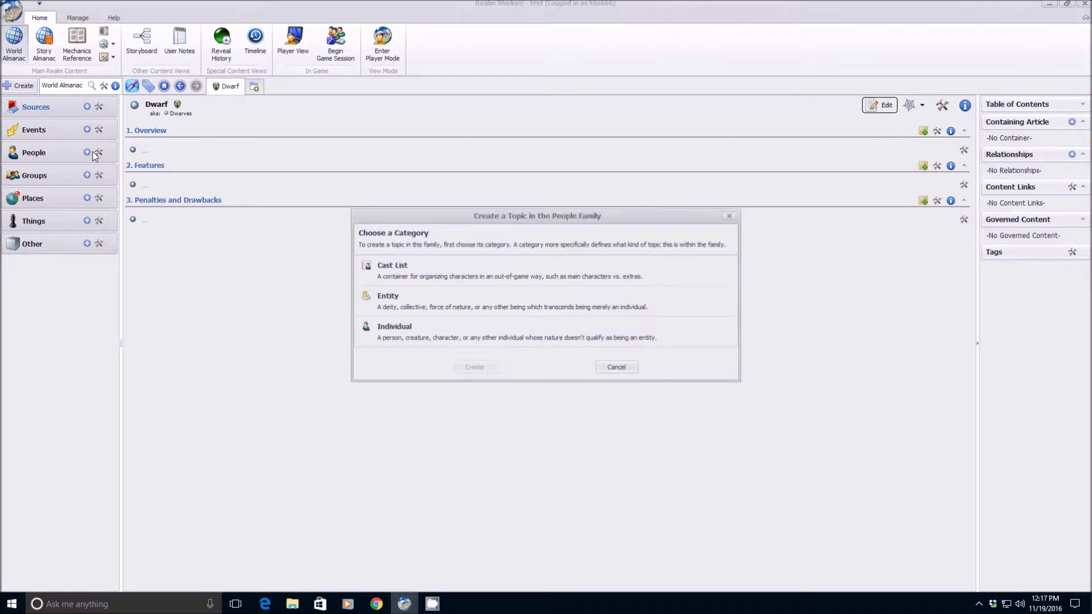
{"action": "left_click", "coordinate": [431, 326]}
{"action": "left_click", "coordinate": [474, 367]}
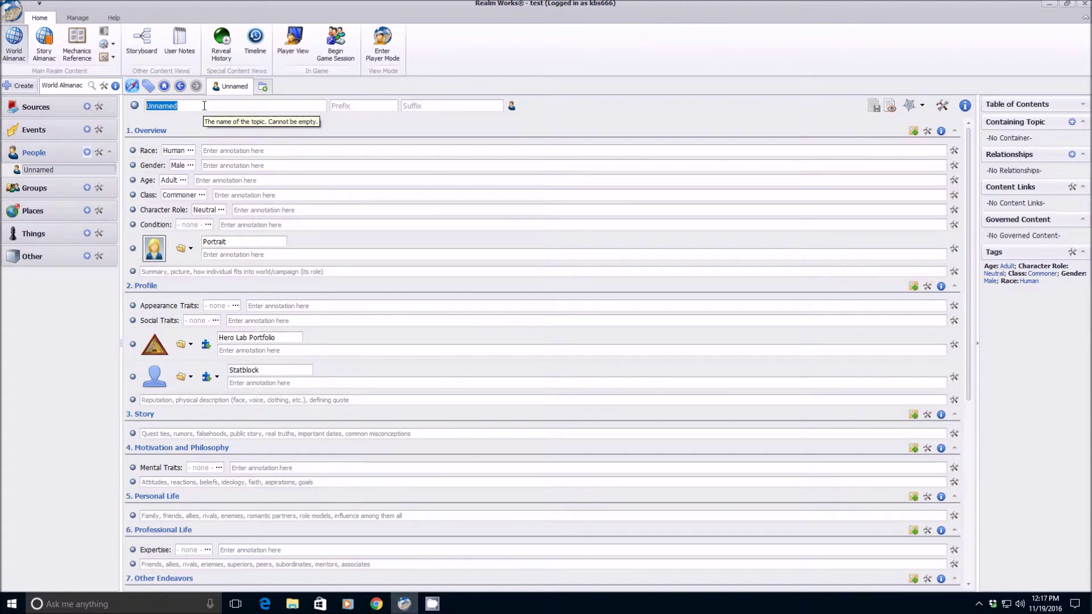
{"action": "type", "text": "M"}
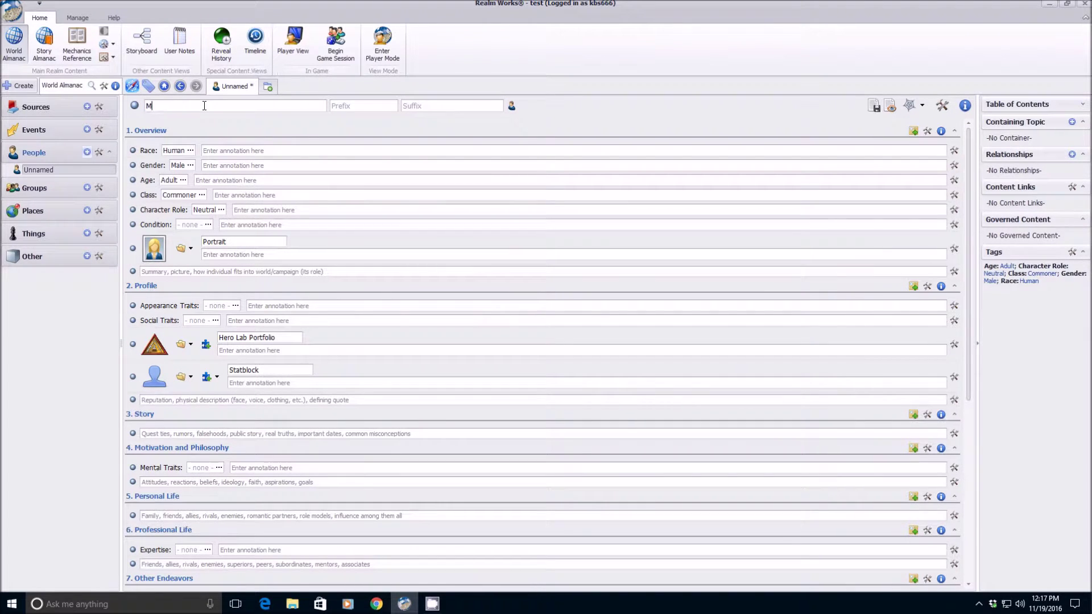
{"action": "type", "text": "an with no name"}
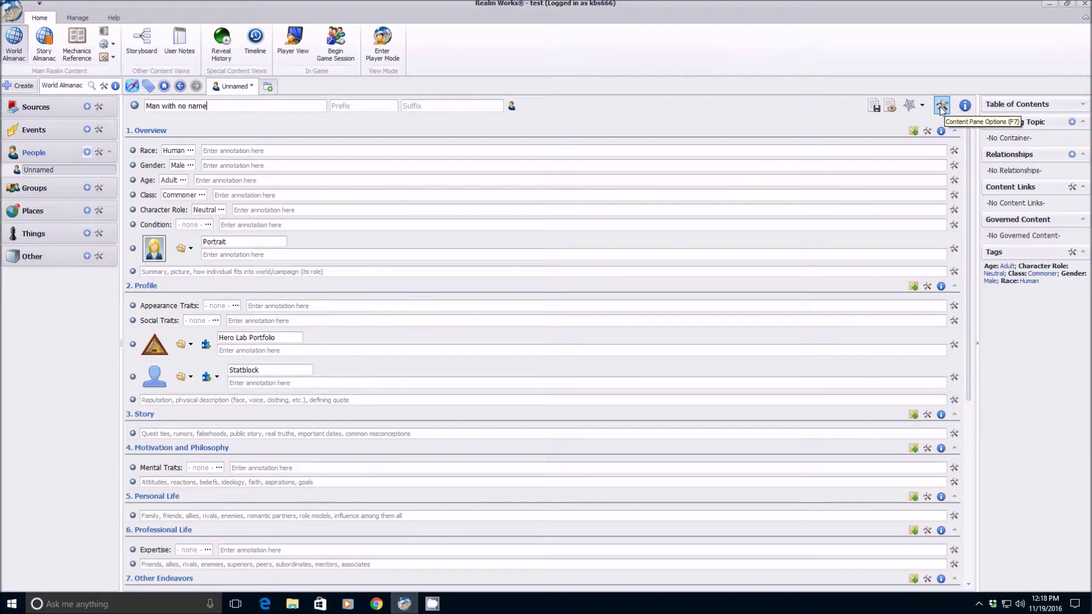
Give the "Man with no name" topic the true name "Clint Eastwood", then save it and finish editing.
{"action": "left_click", "coordinate": [941, 107]}
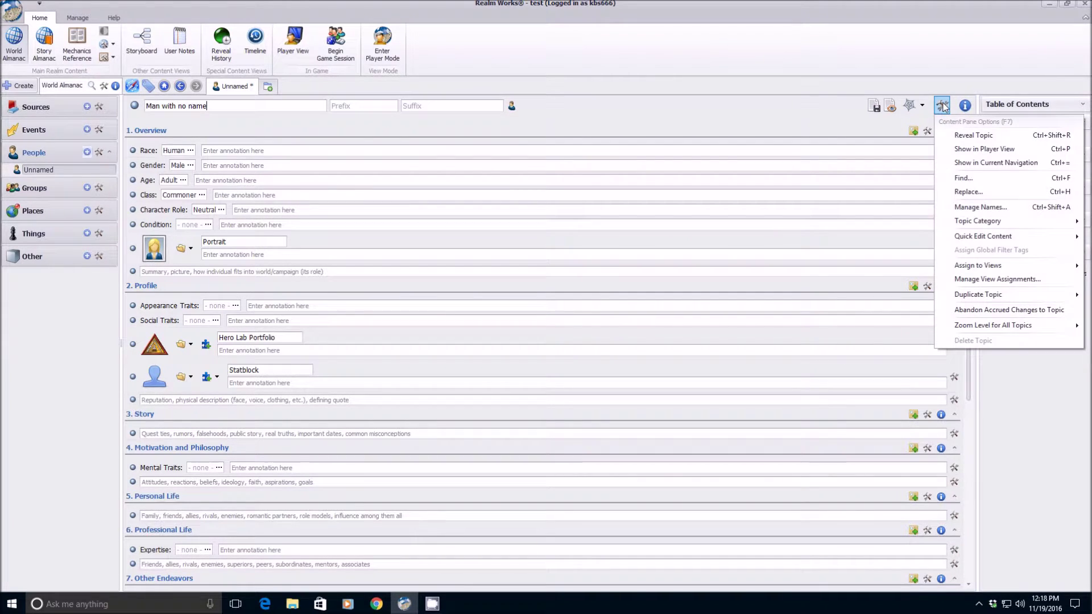
{"action": "left_click", "coordinate": [961, 209]}
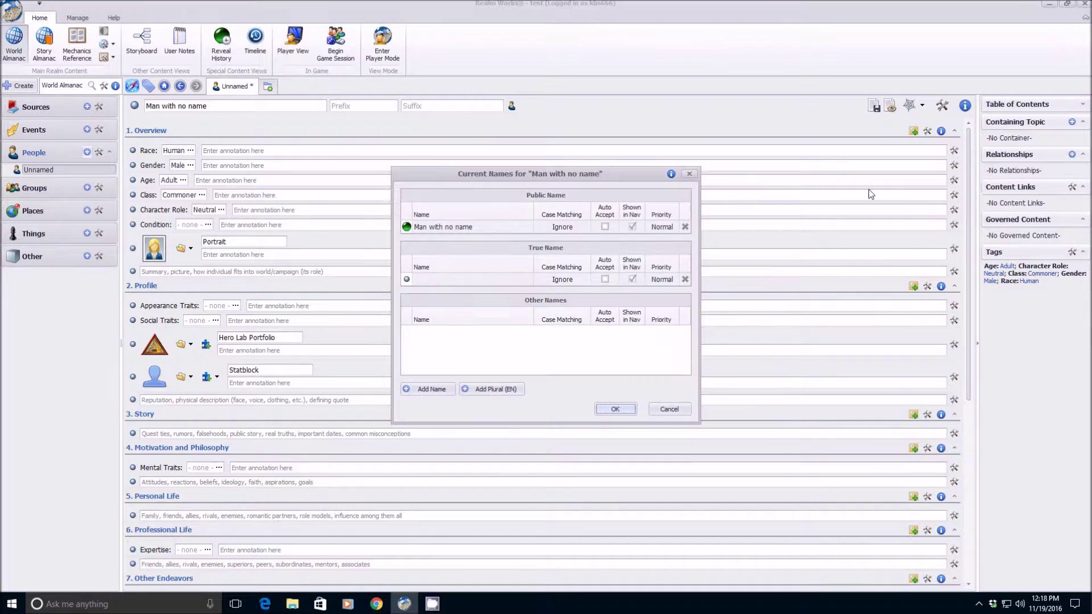
{"action": "left_click", "coordinate": [458, 279]}
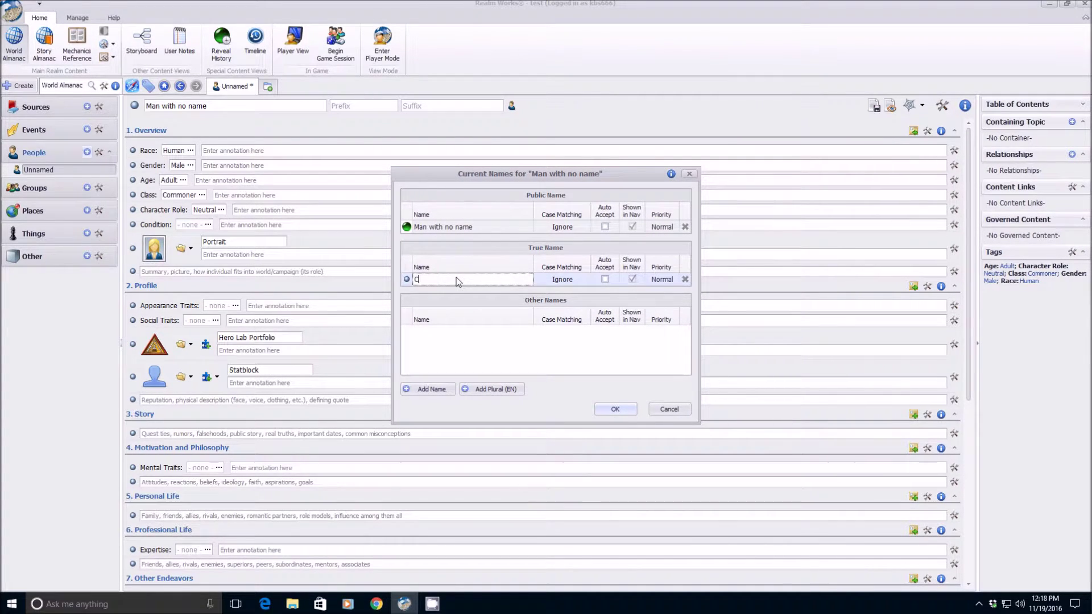
{"action": "type", "text": "Clint Eastwood"}
{"action": "left_click", "coordinate": [615, 409]}
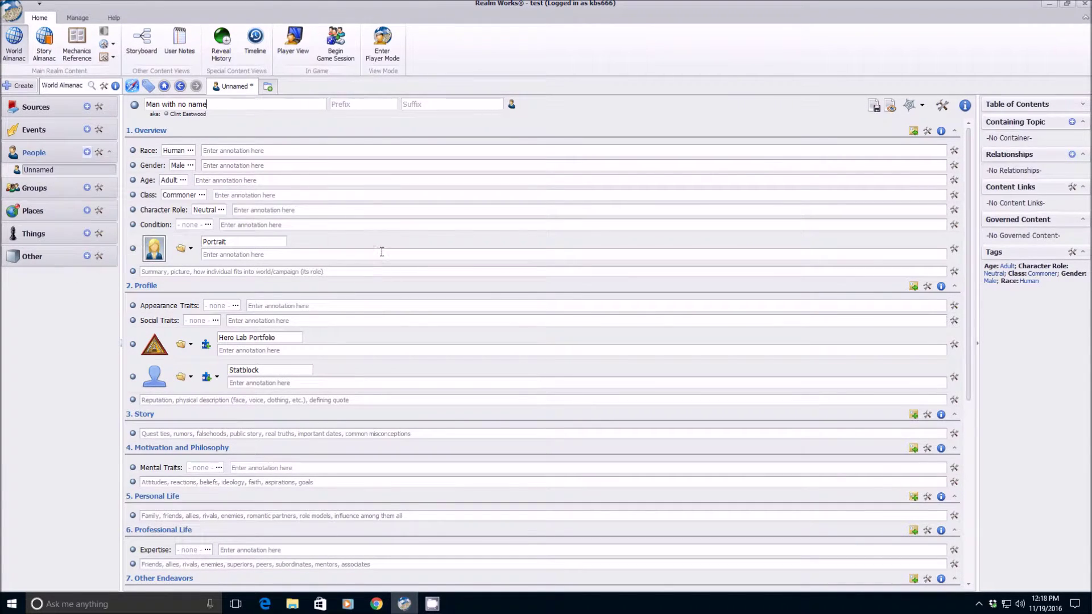
{"action": "left_click", "coordinate": [873, 108]}
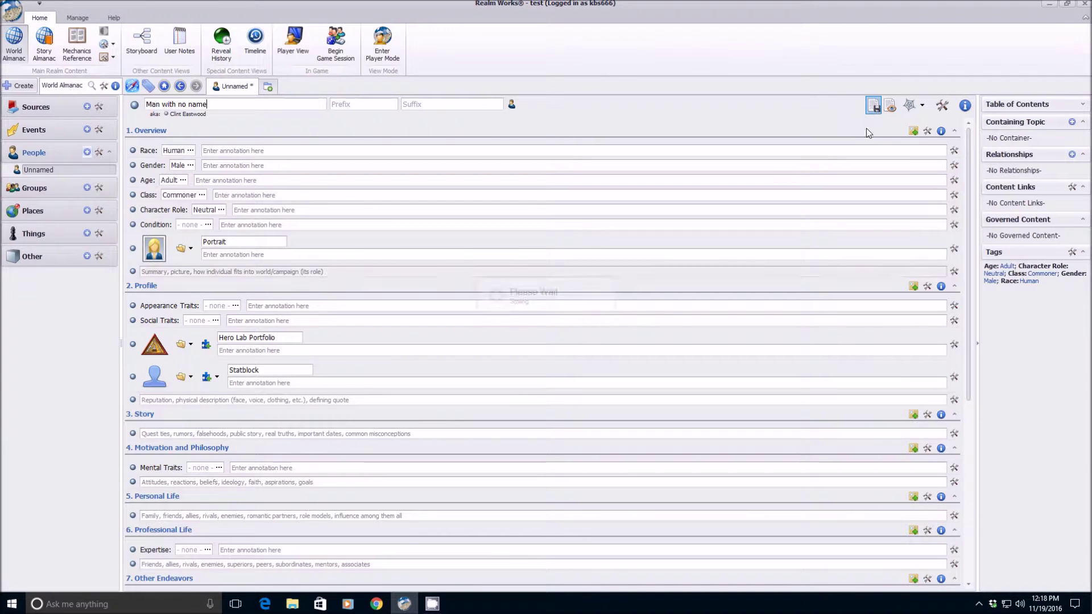
{"action": "left_click", "coordinate": [890, 106]}
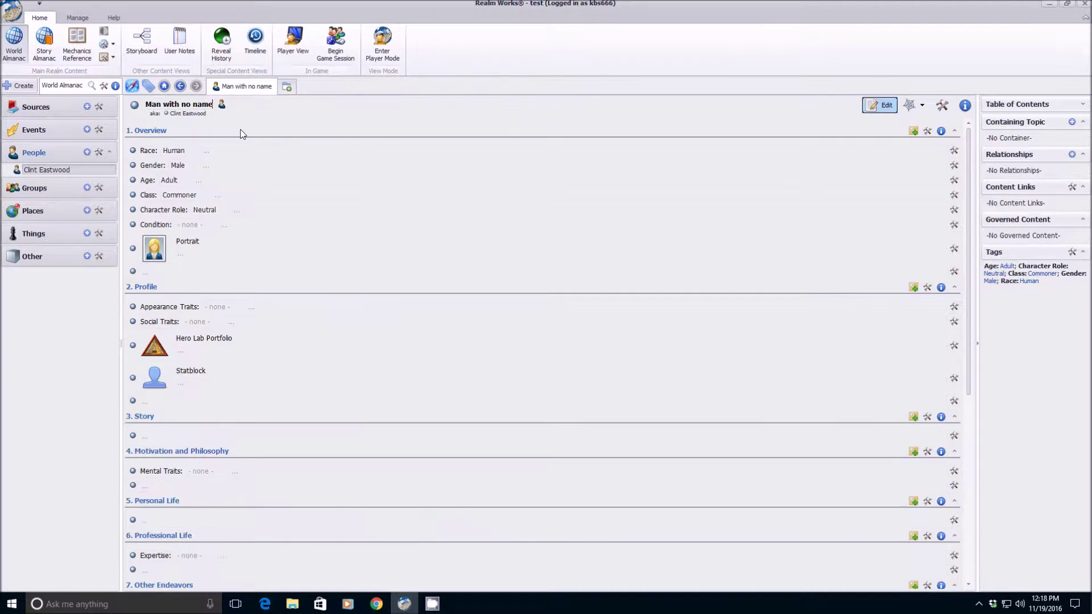
Make the World Almanac navigation show the alternate names of topics.
{"action": "left_click", "coordinate": [54, 170]}
{"action": "left_click", "coordinate": [104, 86]}
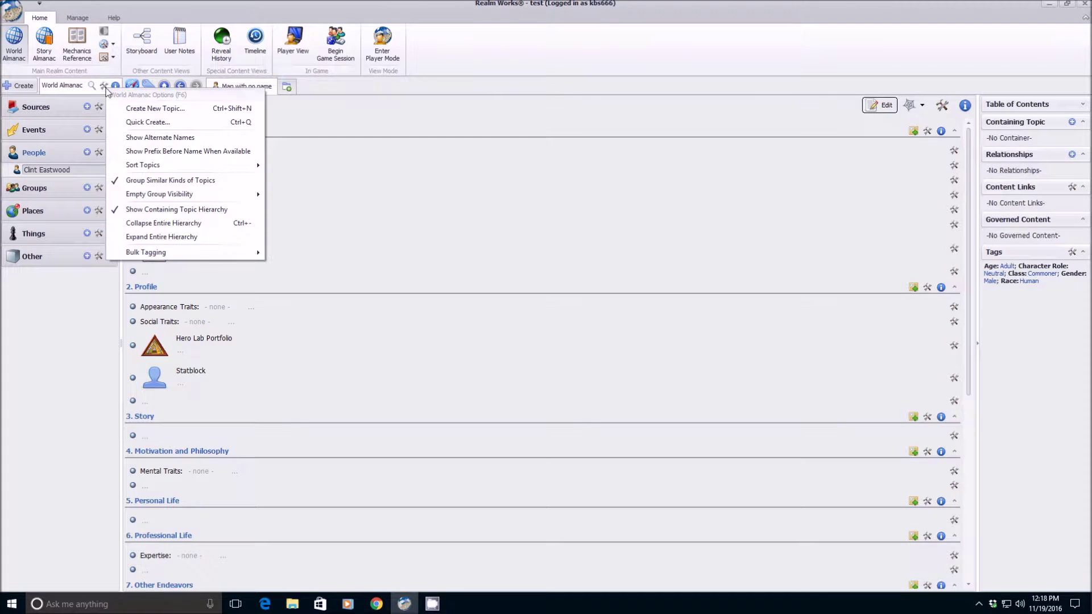
{"action": "left_click", "coordinate": [144, 138]}
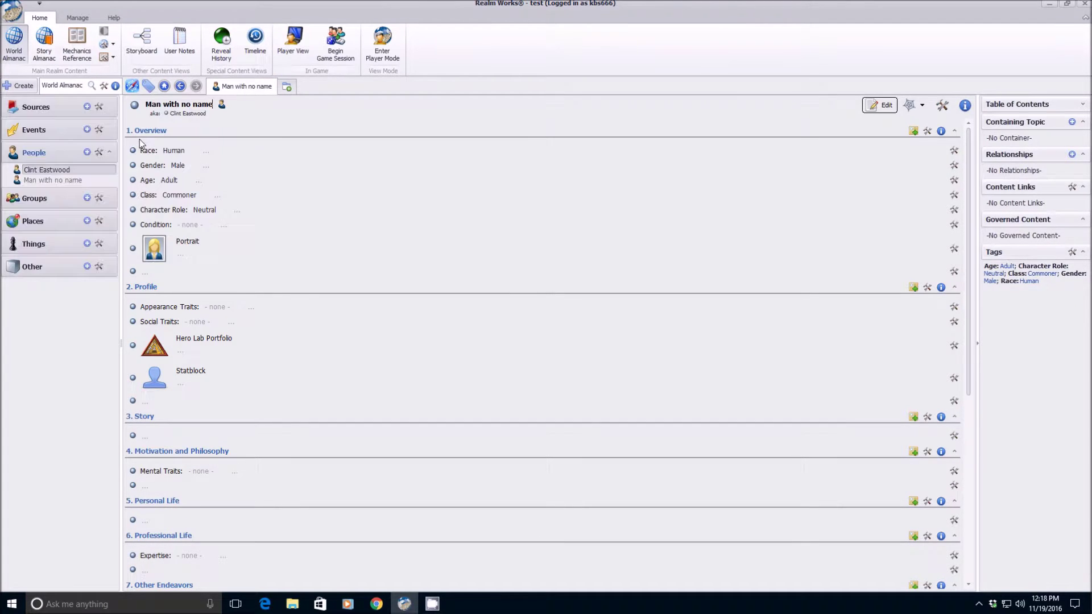
{"action": "left_click", "coordinate": [47, 169]}
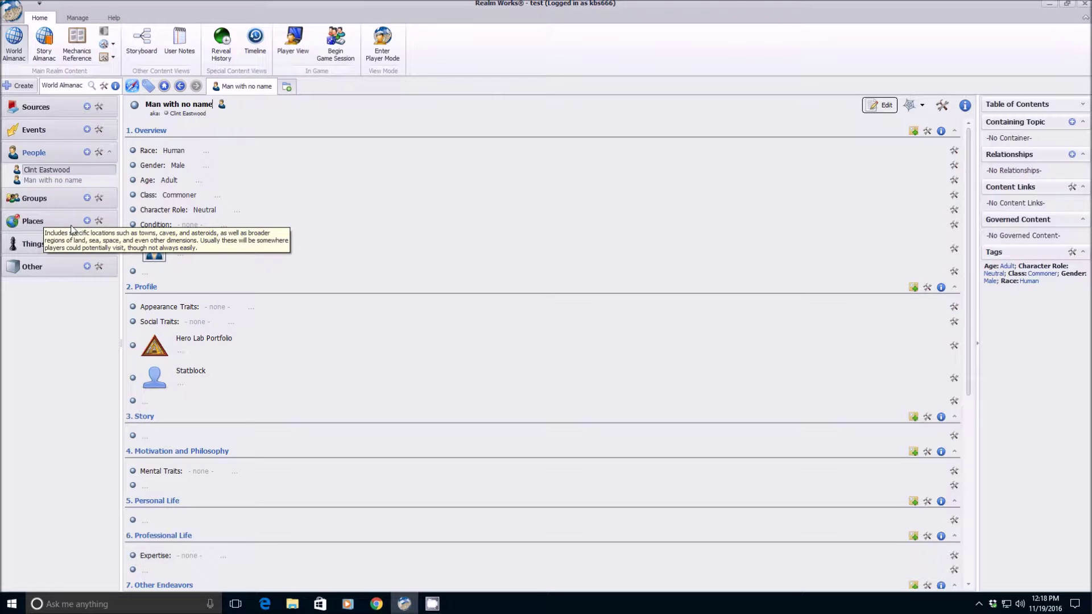
Create a Community topic named "Driftwood" in the Places family.
{"action": "left_click", "coordinate": [87, 221]}
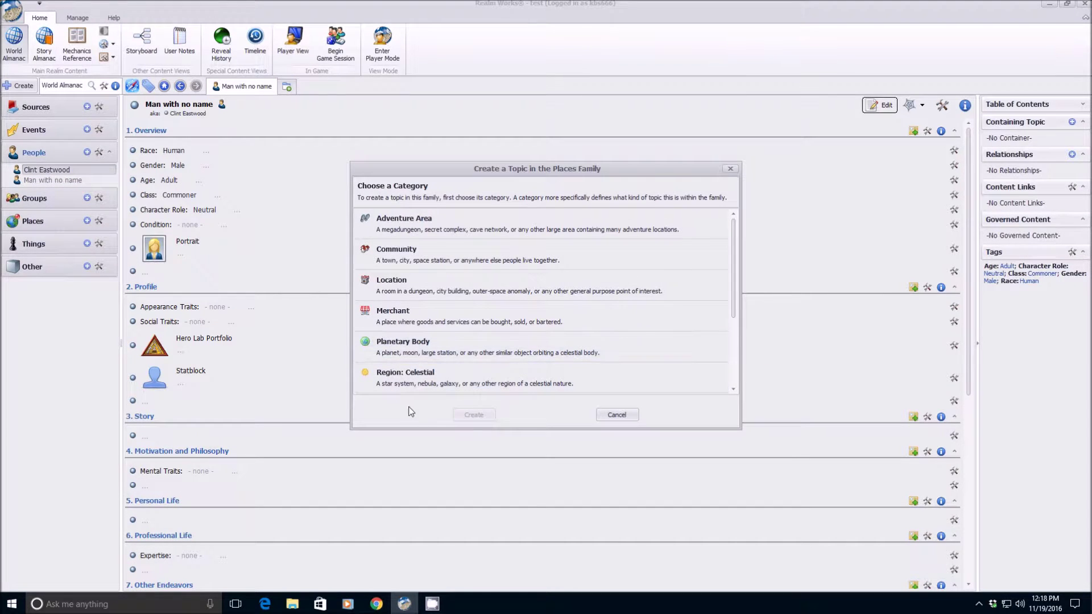
{"action": "left_click", "coordinate": [432, 254]}
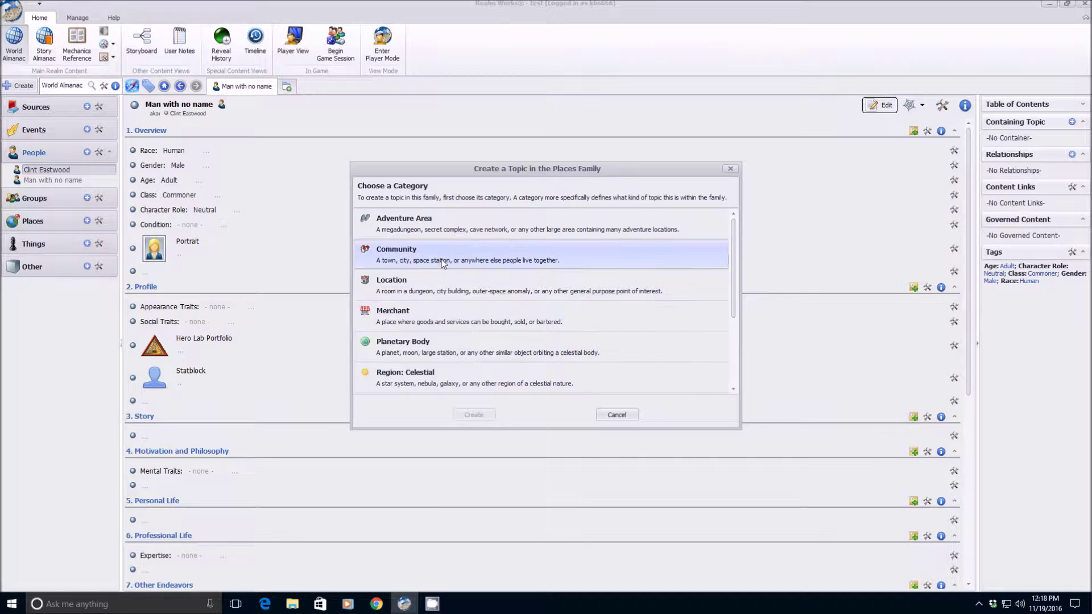
{"action": "left_click", "coordinate": [473, 414]}
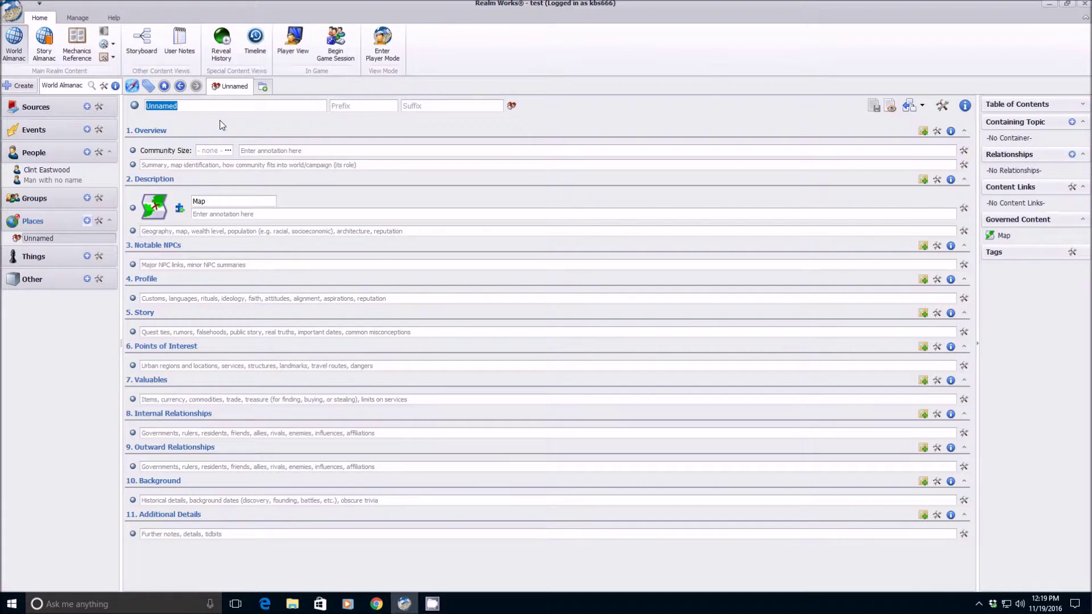
{"action": "type", "text": "Driftwood"}
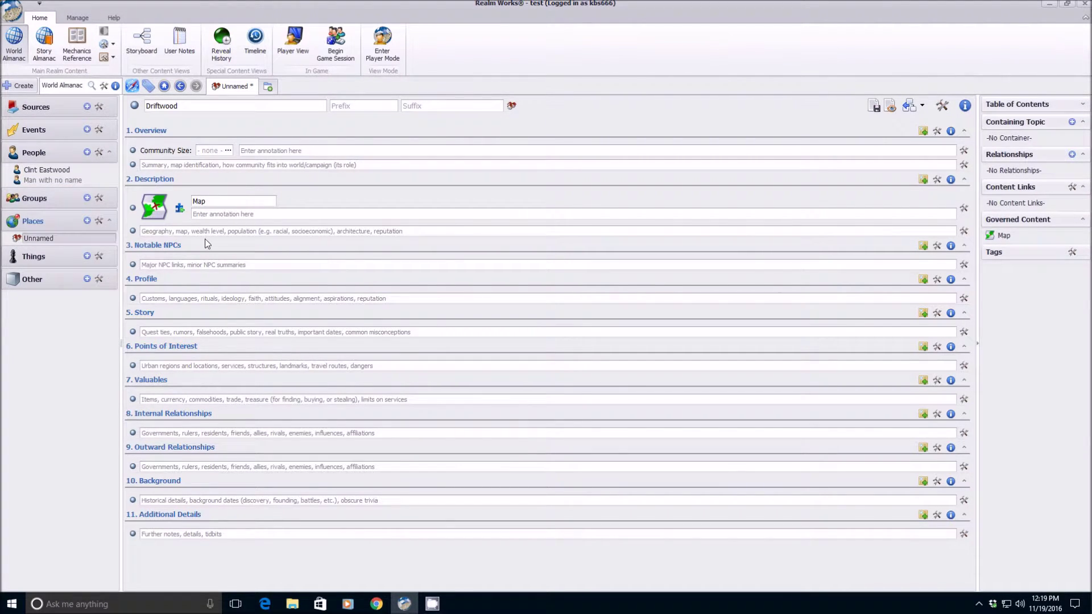
Write "The Man with no name is in Driftwood" as the text of Driftwood's Description section.
{"action": "left_click", "coordinate": [230, 230]}
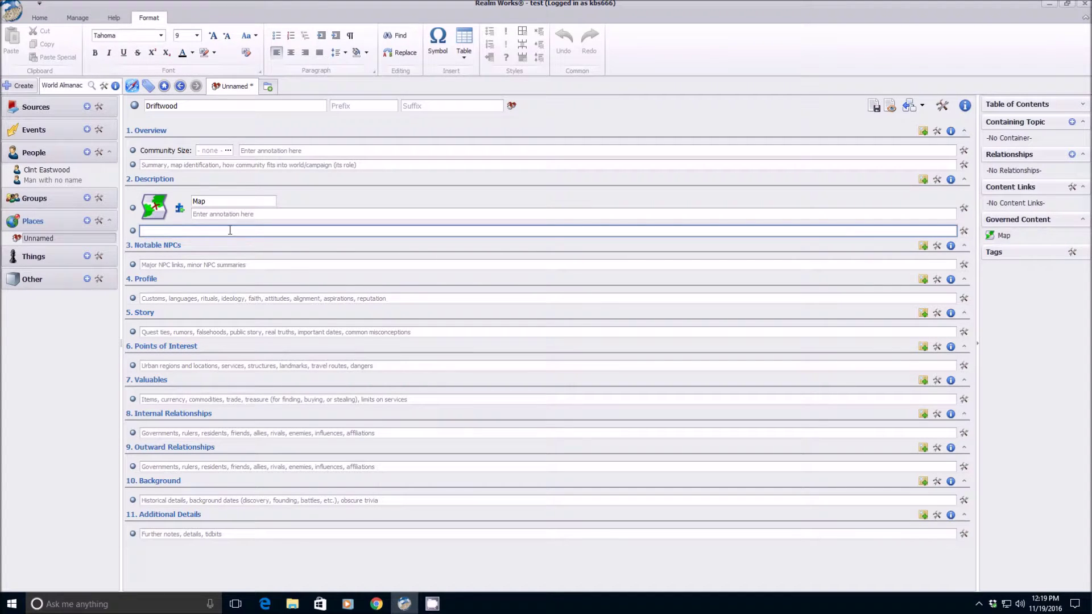
{"action": "type", "text": "Th"}
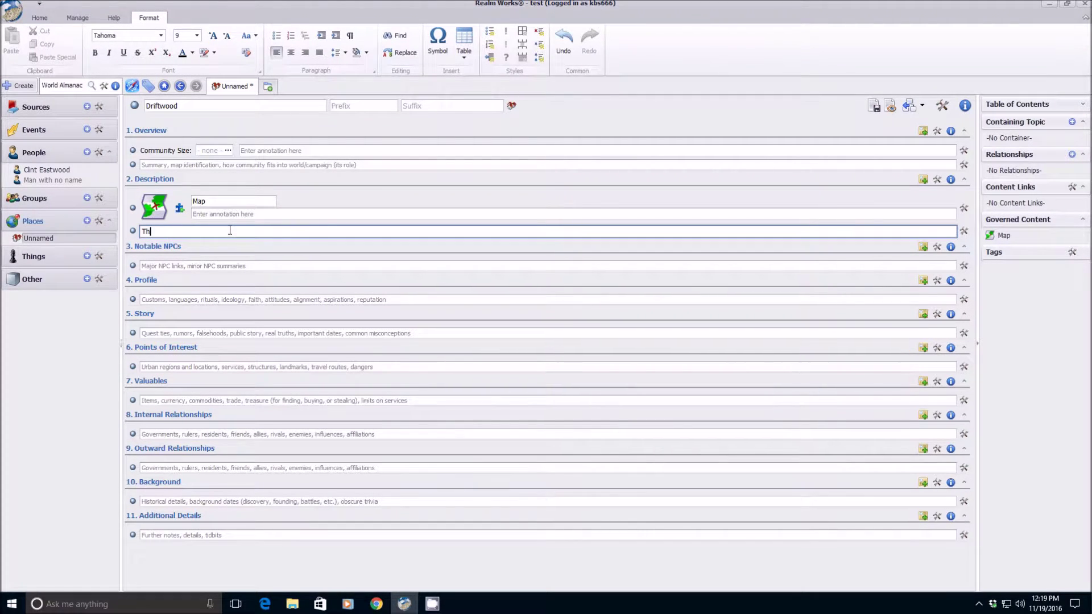
{"action": "type", "text": "e Man with no name is ic"}
{"action": "type", "text": "ftwood"}
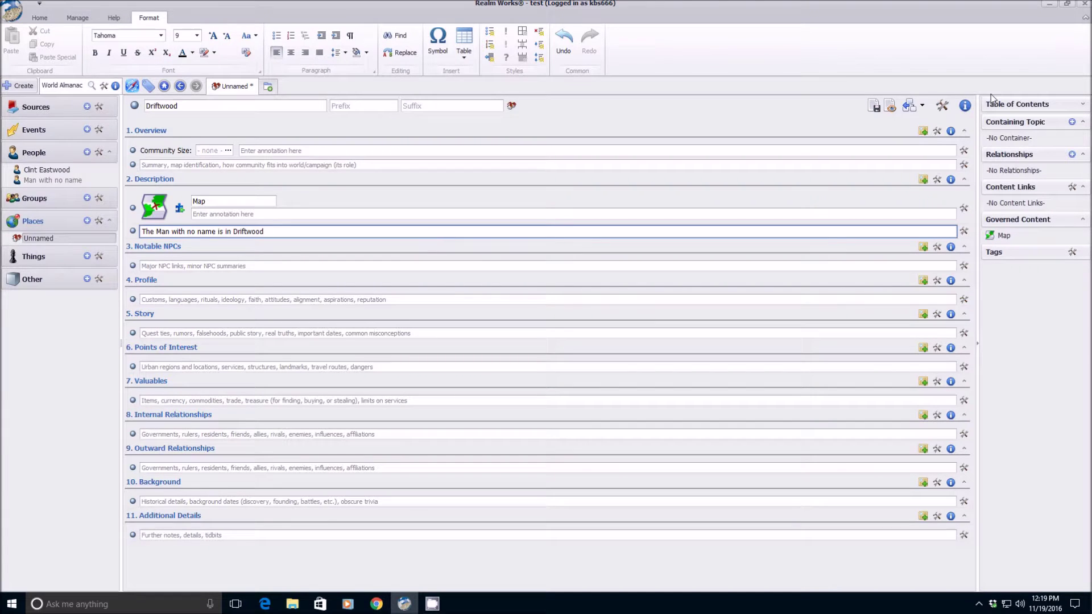
Save the Driftwood topic, creating the detected content link on "Man with no name", and finish editing.
{"action": "left_click", "coordinate": [874, 107]}
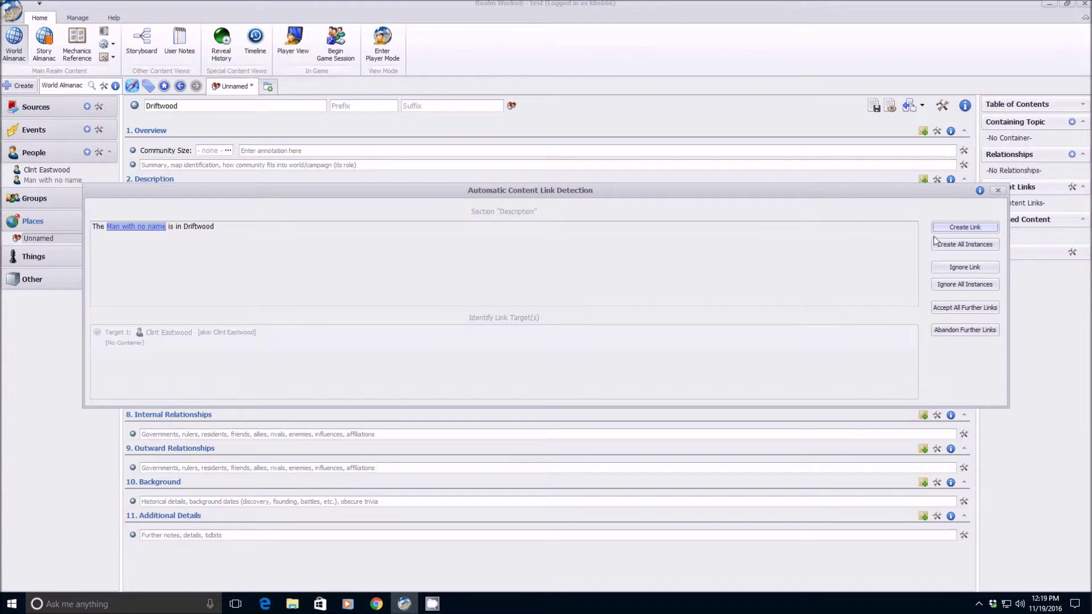
{"action": "left_click", "coordinate": [947, 228]}
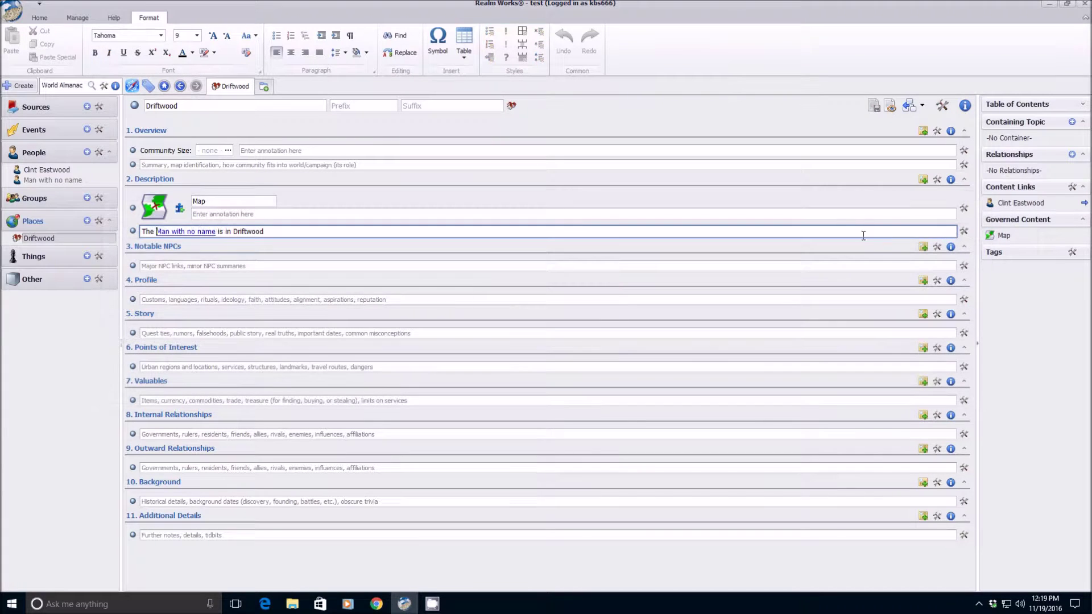
{"action": "left_click", "coordinate": [888, 111]}
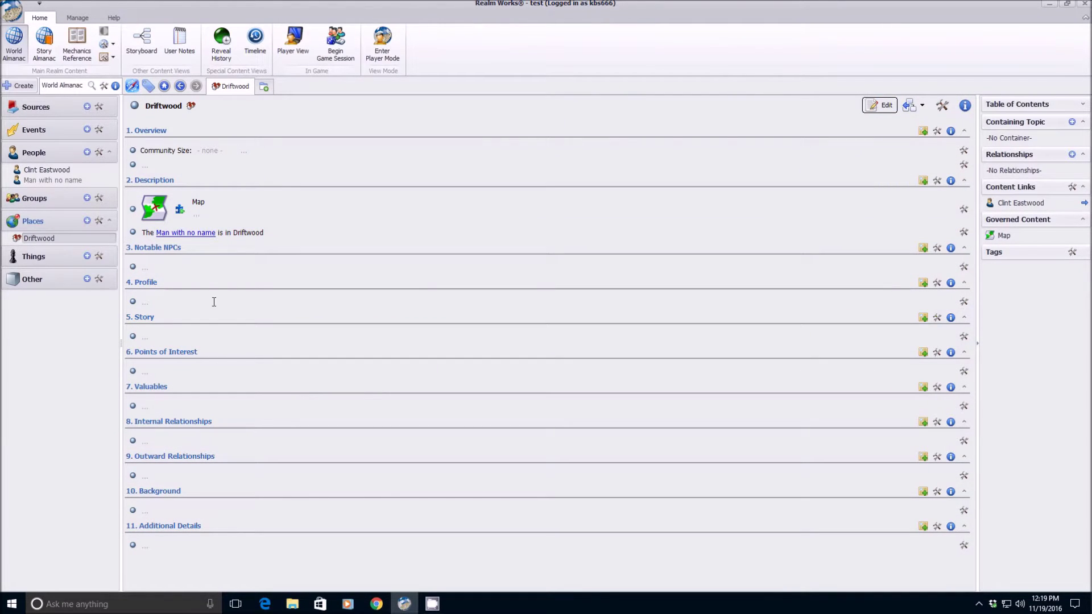
Add "Clint" as another name of the Man with no name topic, save the topic and finish editing.
{"action": "left_click", "coordinate": [870, 107]}
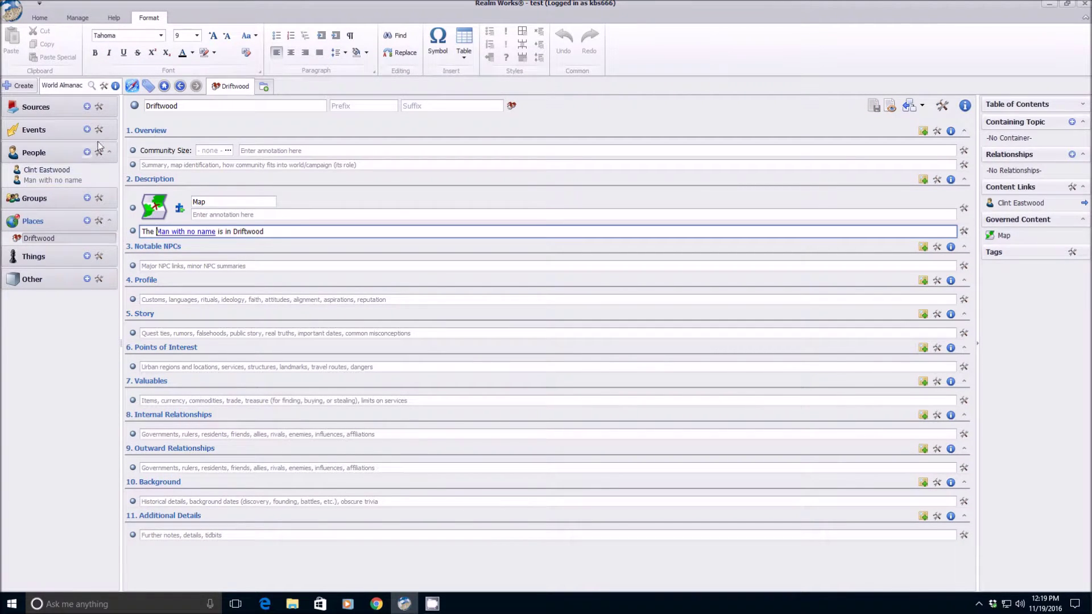
{"action": "left_click", "coordinate": [52, 180]}
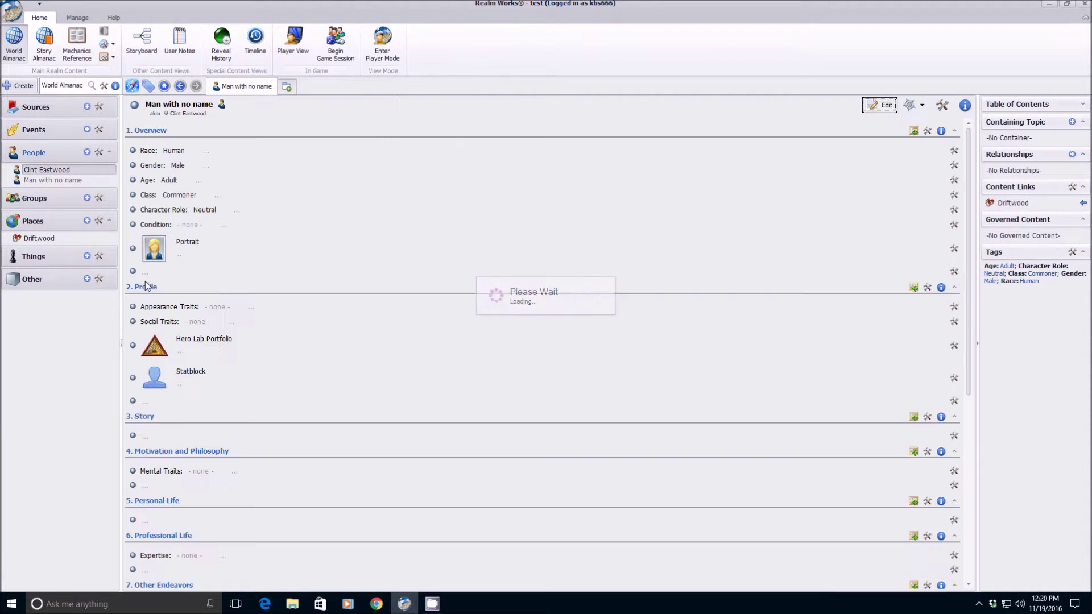
{"action": "left_click", "coordinate": [942, 106]}
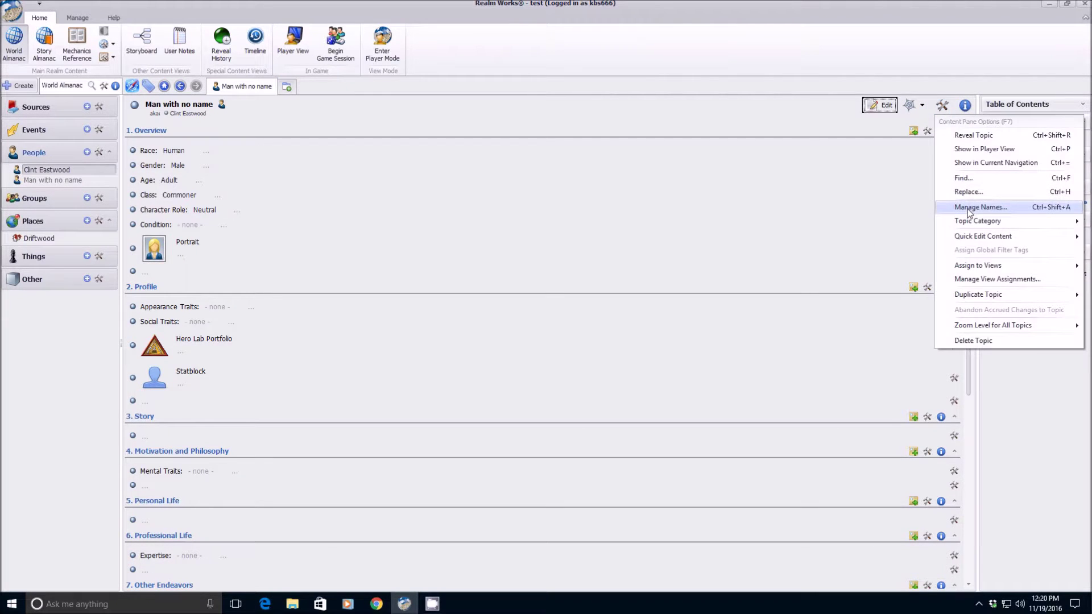
{"action": "left_click", "coordinate": [973, 207]}
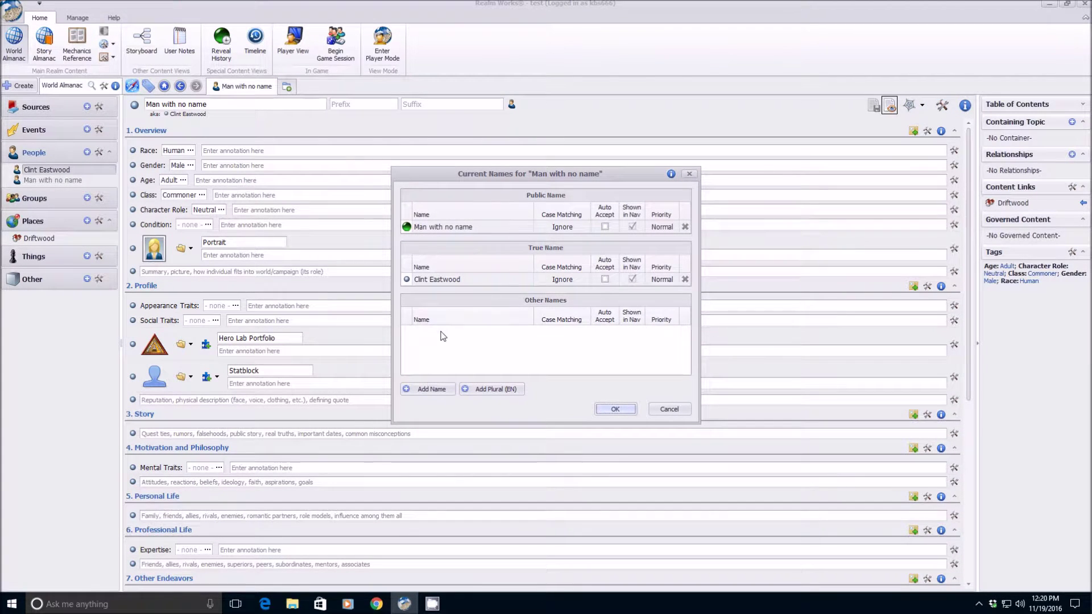
{"action": "left_click", "coordinate": [438, 390]}
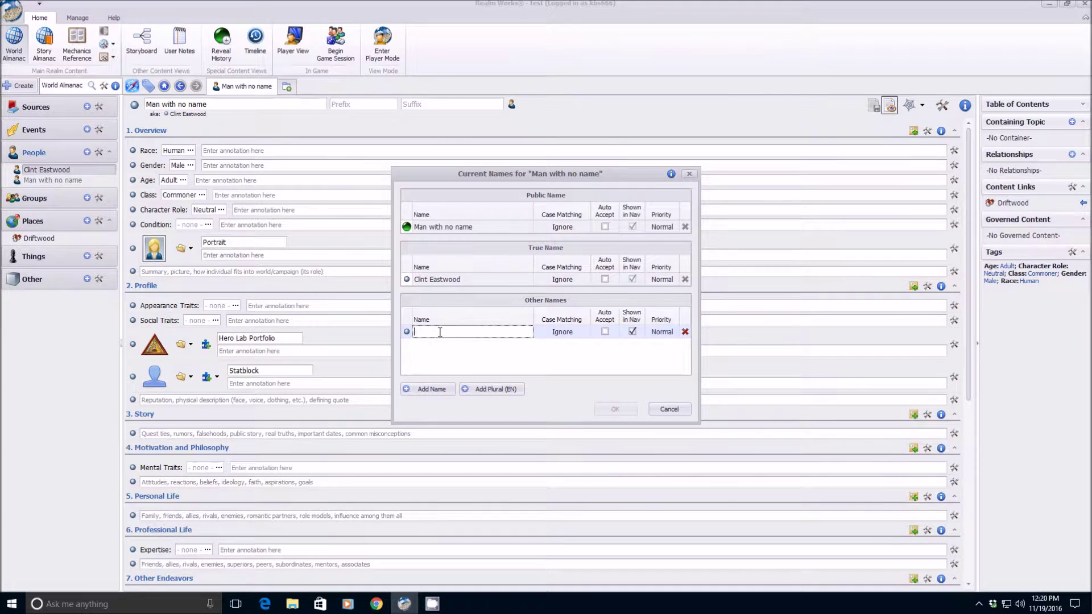
{"action": "type", "text": "Clint"}
{"action": "left_click", "coordinate": [620, 410]}
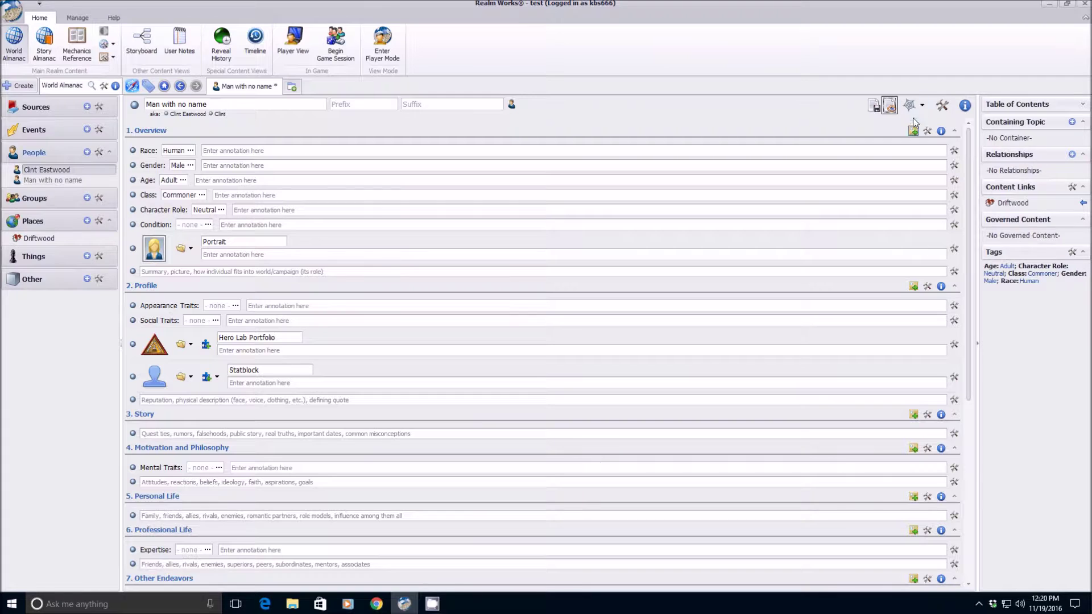
{"action": "left_click", "coordinate": [875, 106]}
{"action": "left_click", "coordinate": [889, 106]}
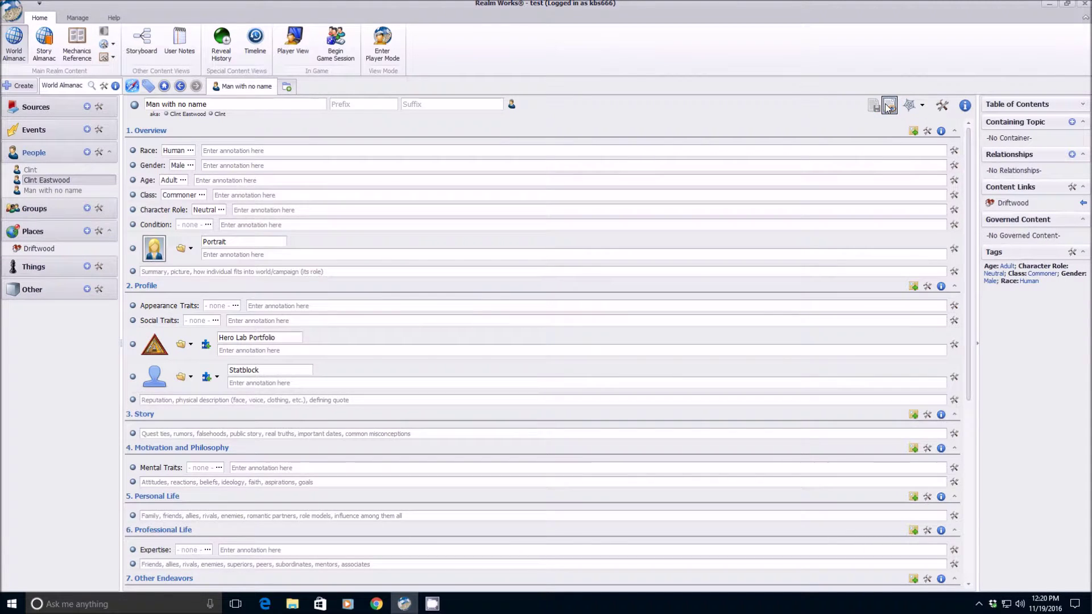
Write "Clint eastwood's birthplace" in Driftwood's Story section and save, creating the content link with Clint Eastwood as the target.
{"action": "left_click", "coordinate": [46, 249]}
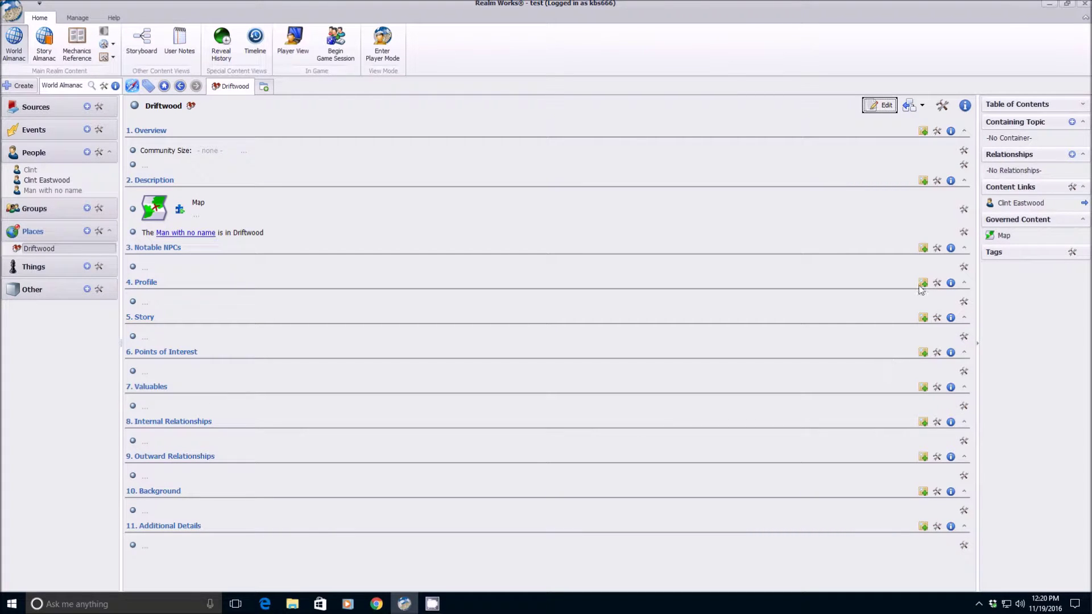
{"action": "left_click", "coordinate": [879, 106]}
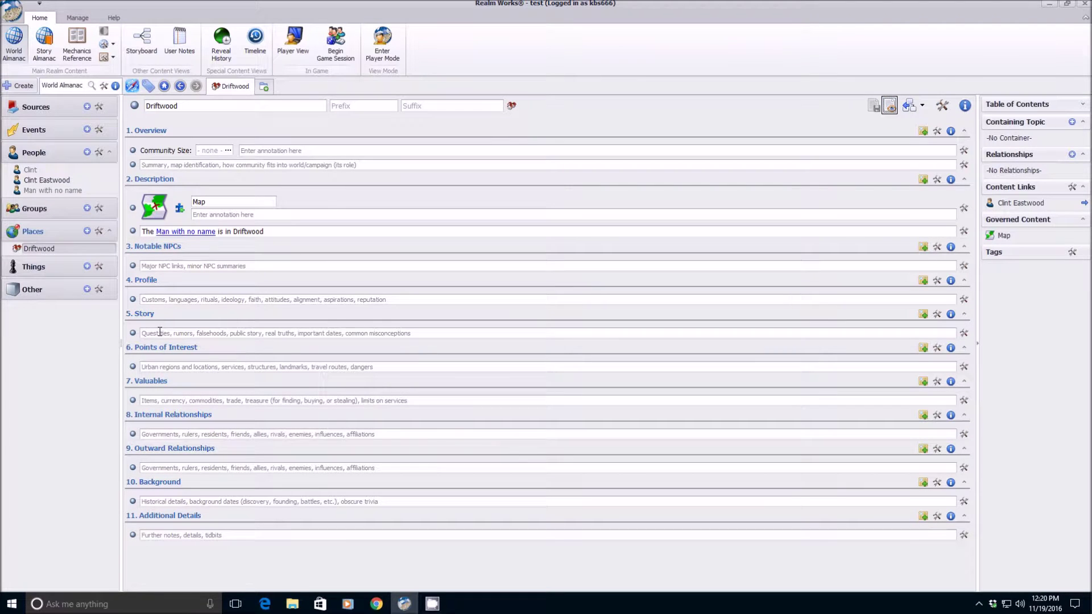
{"action": "left_click", "coordinate": [159, 332]}
{"action": "type", "text": "Clint eastwood's birthplace"}
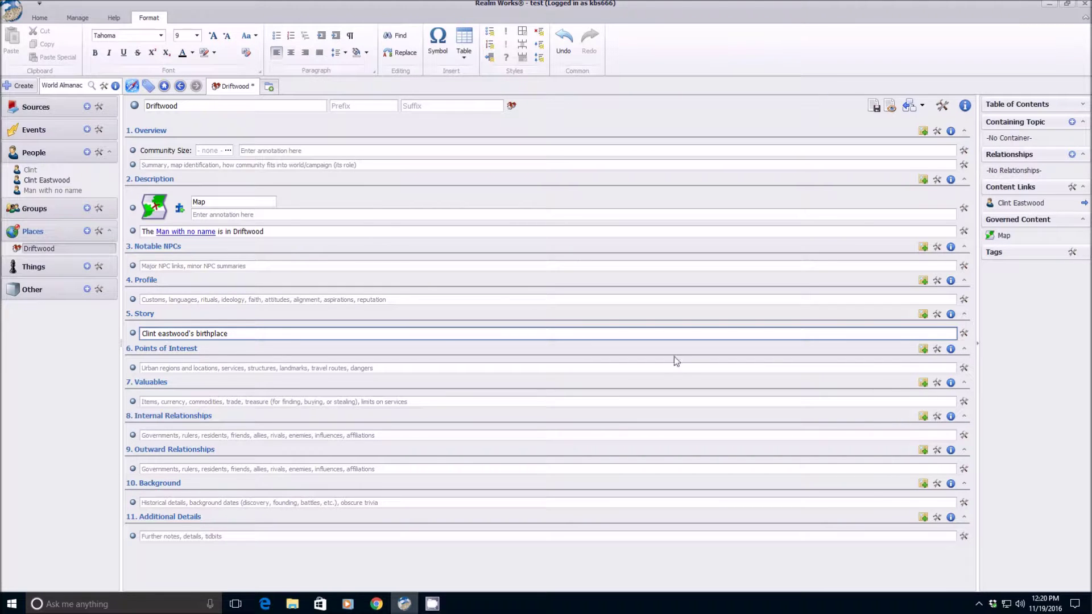
{"action": "left_click", "coordinate": [873, 108]}
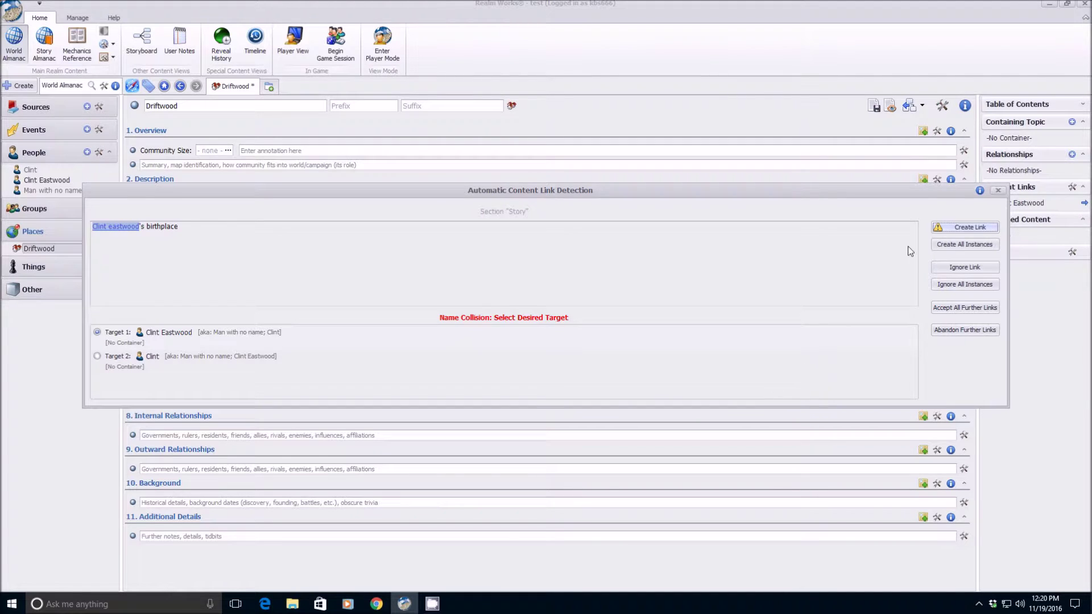
{"action": "left_click", "coordinate": [967, 227]}
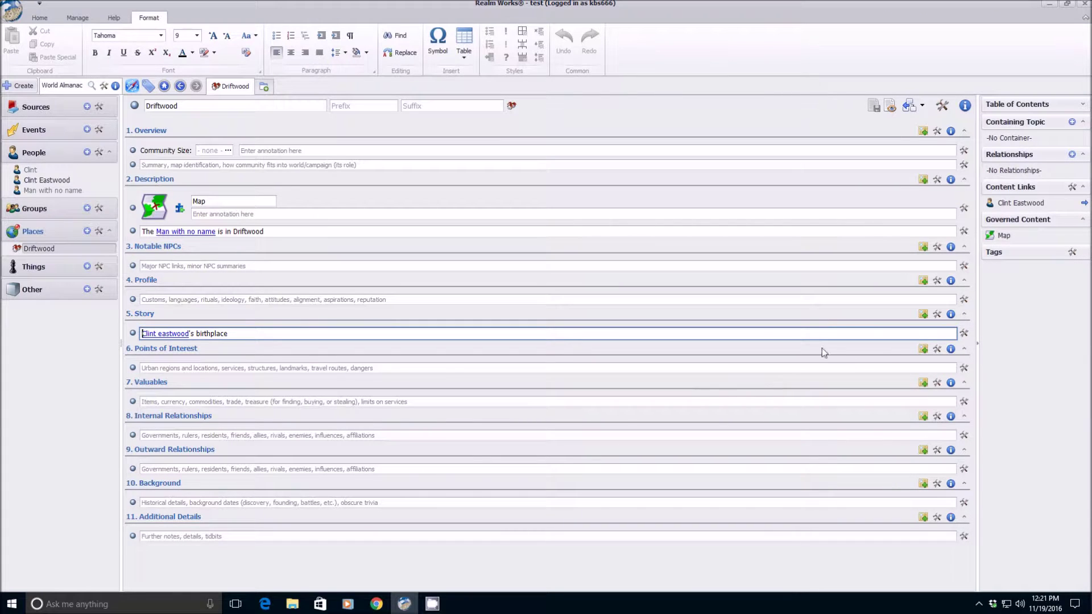
Correct the Story text to "Clint Eastwood's birthplace", save the Driftwood topic and finish editing.
{"action": "left_click", "coordinate": [161, 333]}
{"action": "key", "text": "BackSpace"}
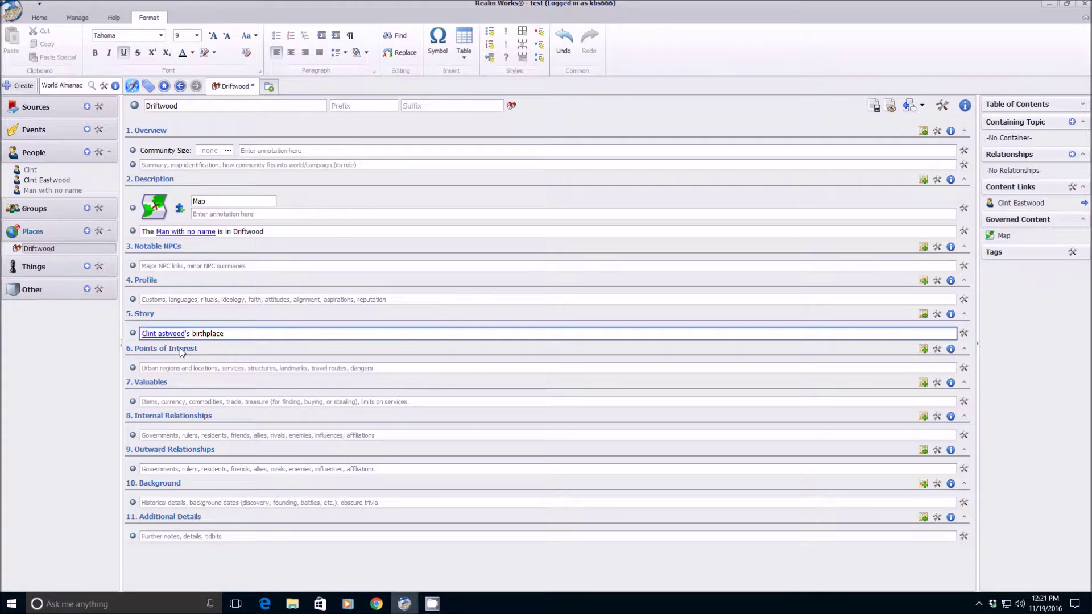
{"action": "type", "text": "E"}
{"action": "left_click", "coordinate": [874, 105]}
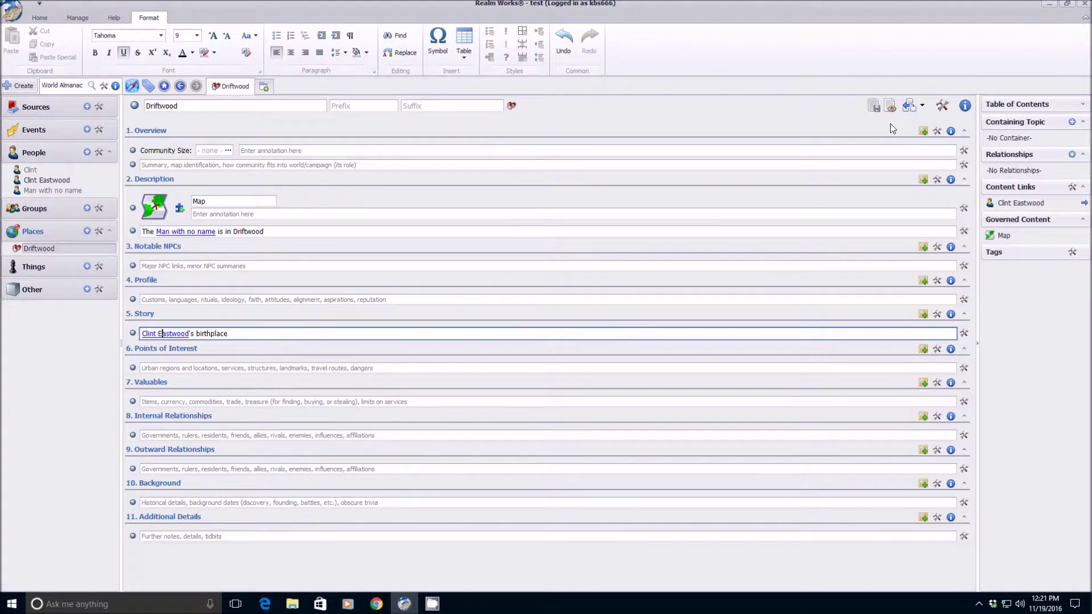
{"action": "left_click", "coordinate": [890, 107]}
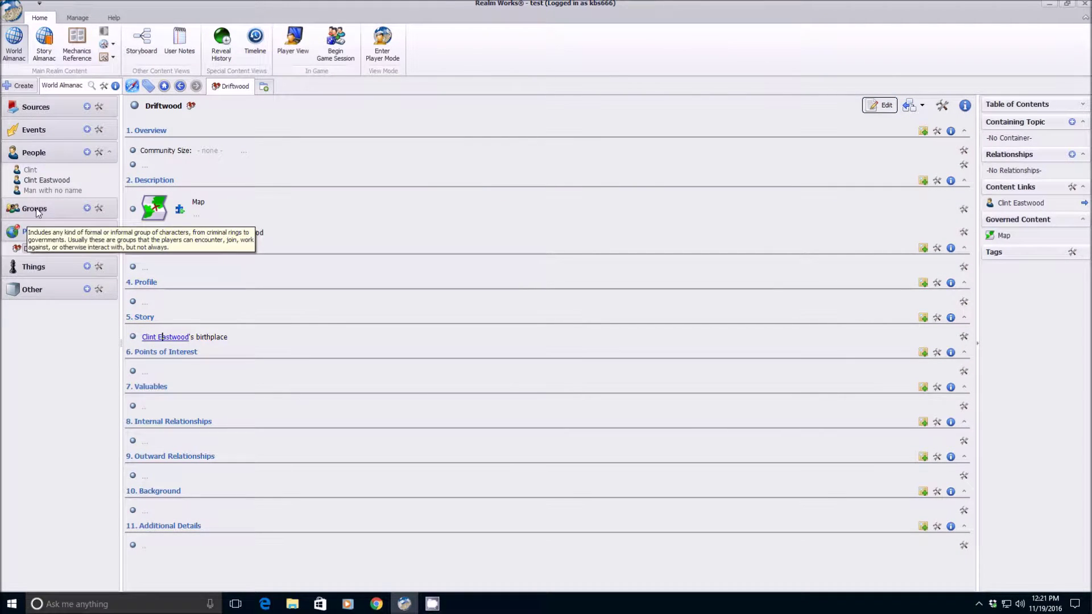
Stop showing alternate topic names in the World Almanac navigation.
{"action": "left_click", "coordinate": [104, 85]}
{"action": "left_click", "coordinate": [146, 136]}
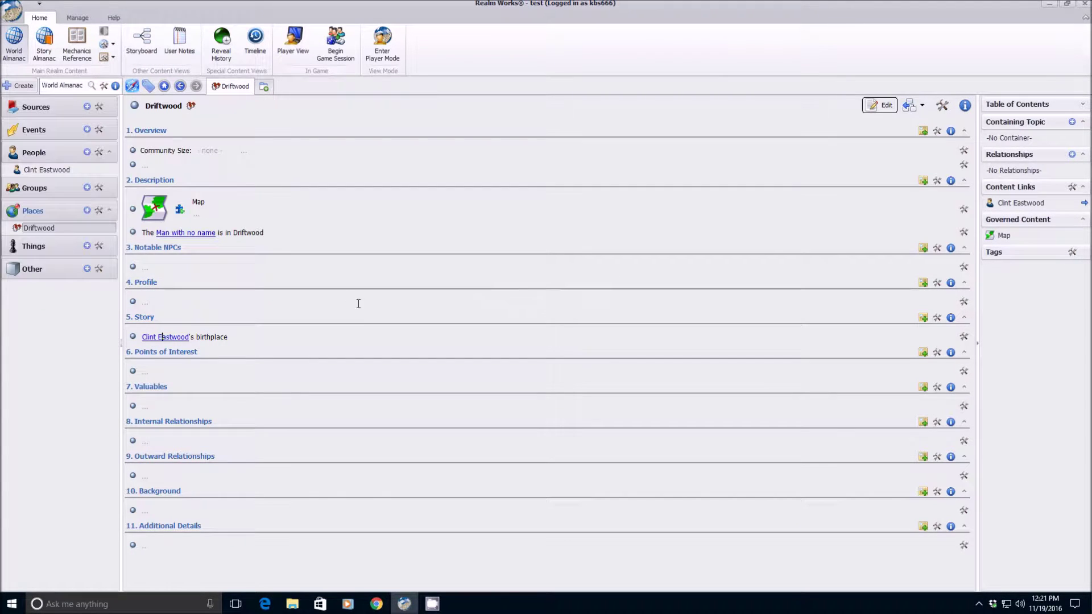
Reveal the Driftwood topic together with its Description text and its Story text to the players.
{"action": "left_click", "coordinate": [58, 231]}
{"action": "left_click", "coordinate": [135, 105]}
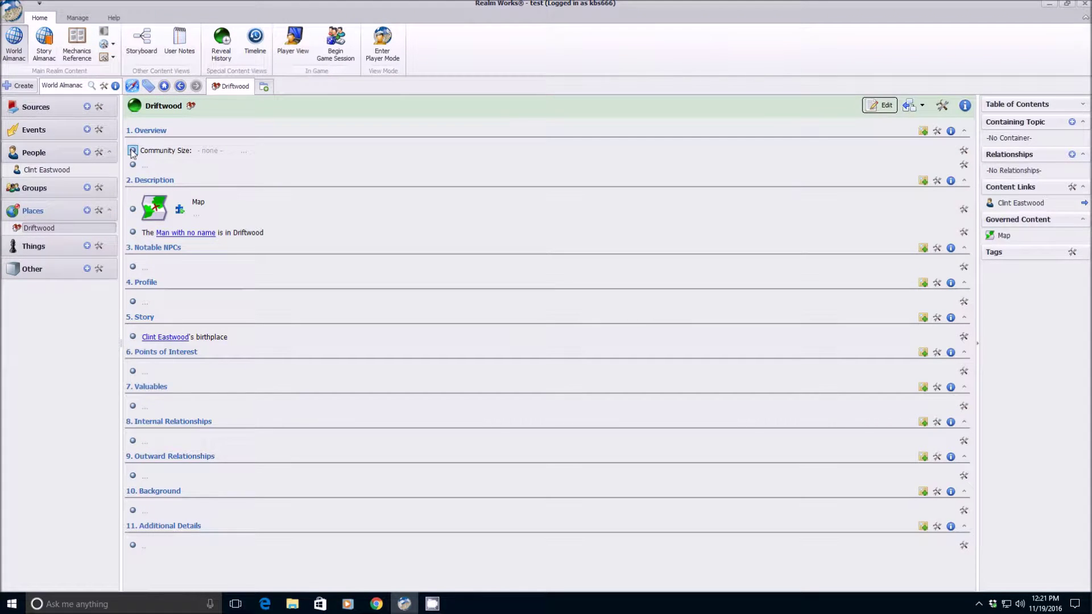
{"action": "left_click", "coordinate": [133, 232]}
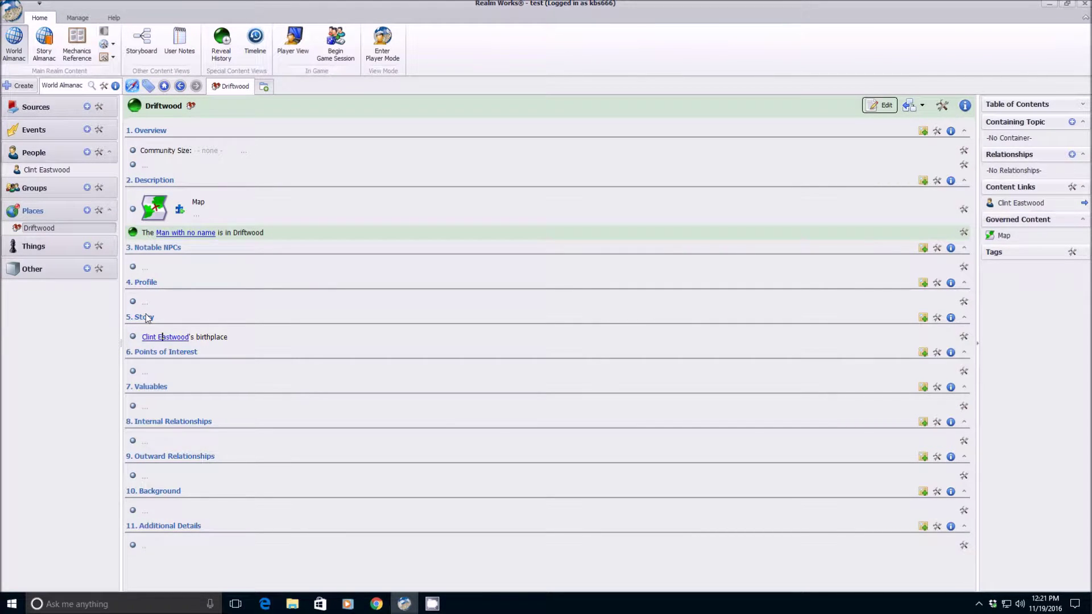
{"action": "left_click", "coordinate": [133, 337]}
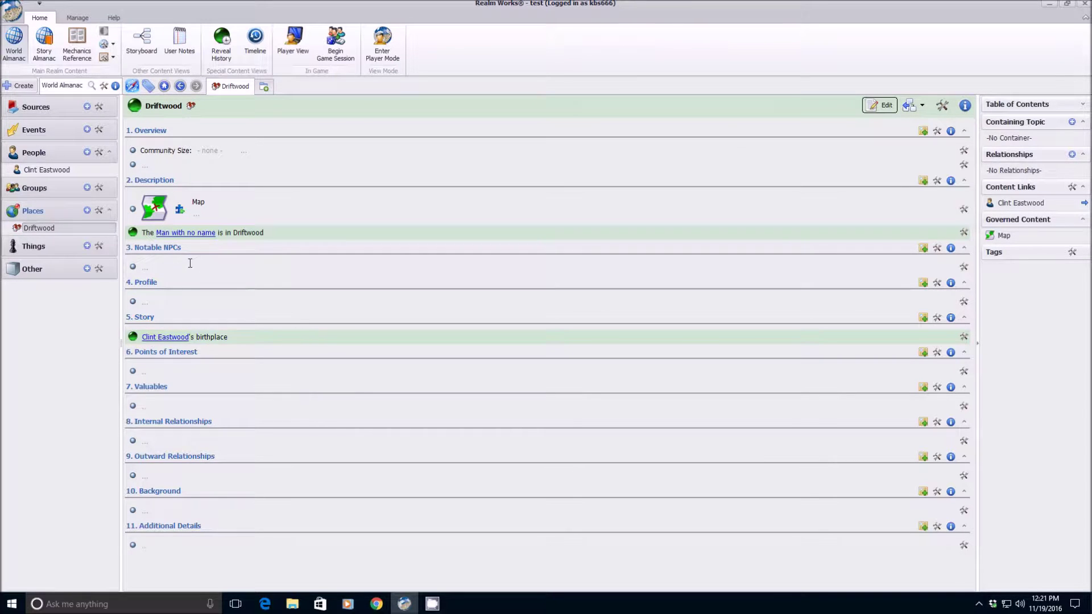
Show the Driftwood topic in Player View, dismiss the quick help, and move its window to the opposite side of the preview area.
{"action": "left_click", "coordinate": [940, 105]}
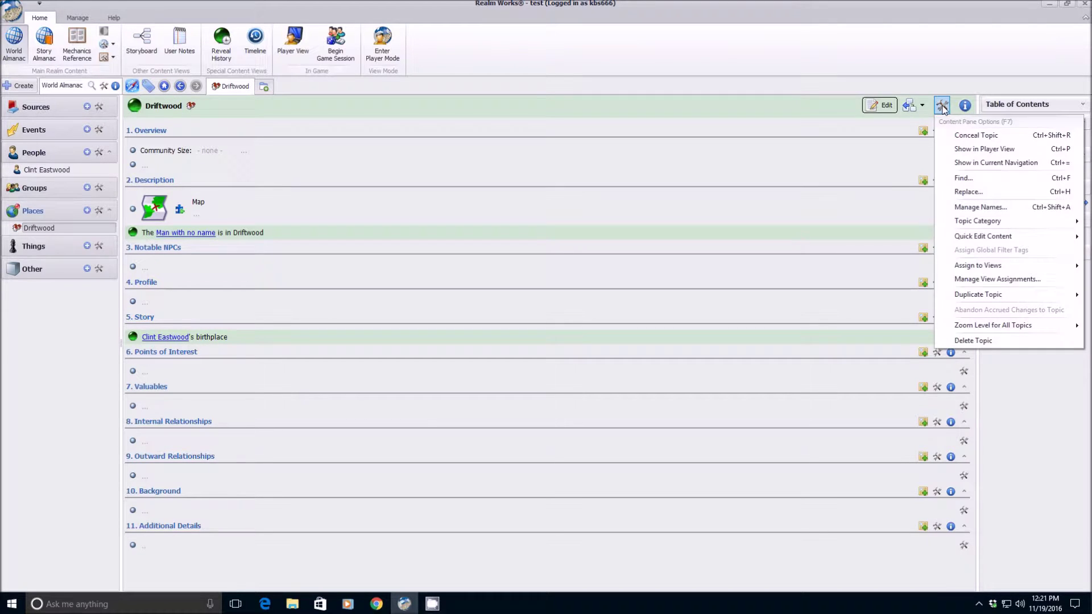
{"action": "left_click", "coordinate": [966, 149]}
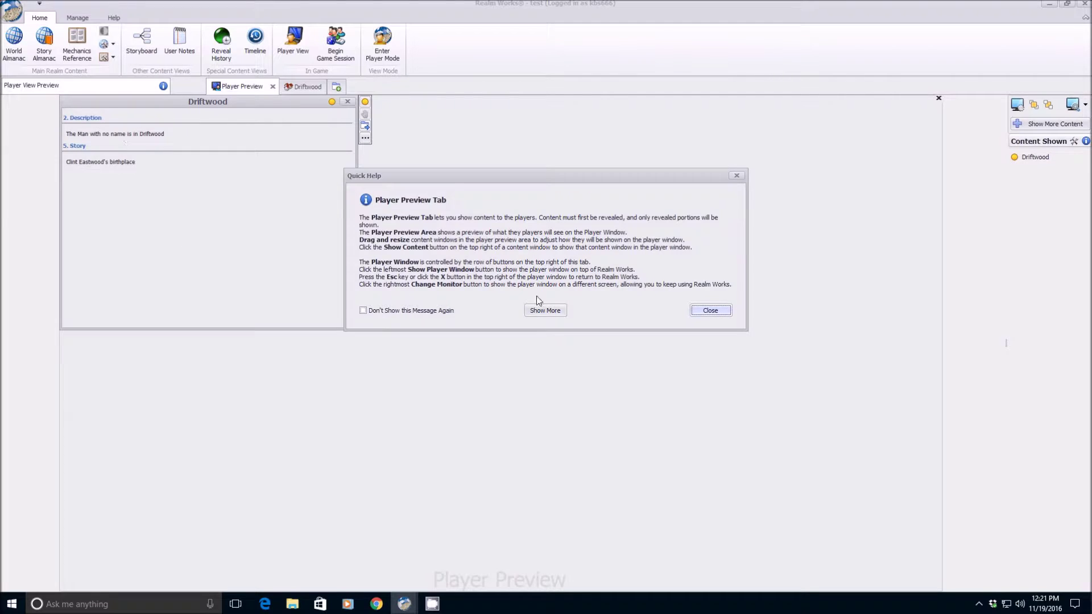
{"action": "left_click", "coordinate": [710, 311]}
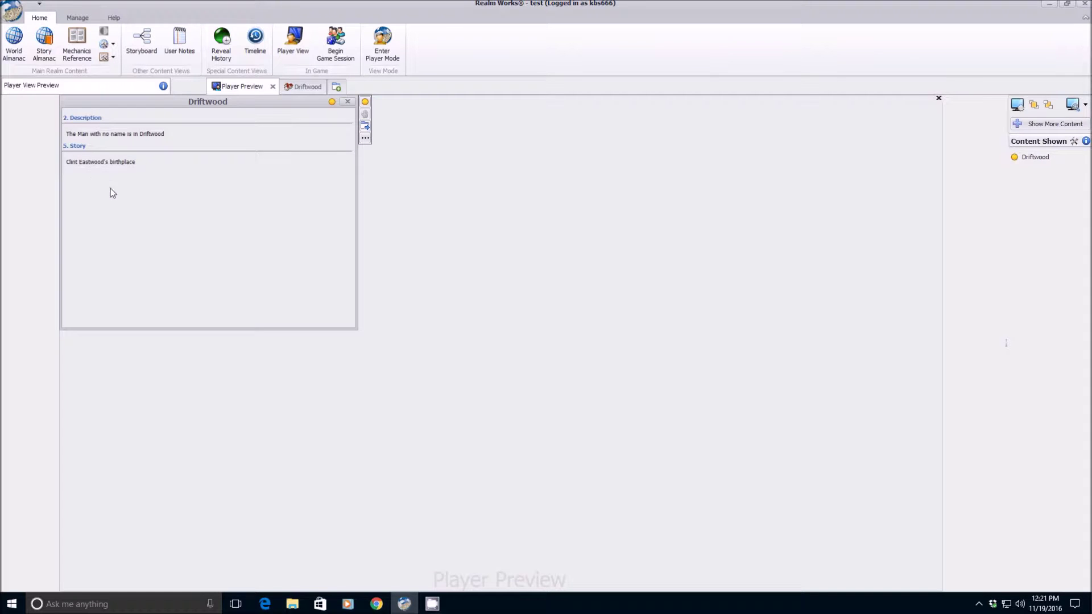
{"action": "left_click_drag", "start_coordinate": [160, 102], "coordinate": [720, 107]}
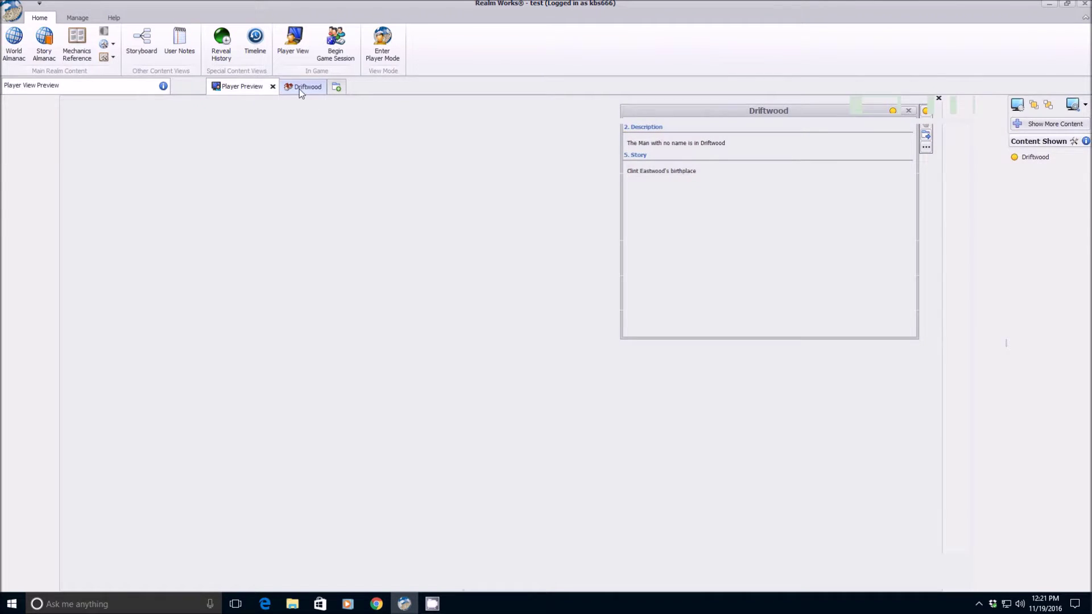
Reveal the Man with no name topic with its Race and Gender, and show it in Player View.
{"action": "left_click", "coordinate": [299, 89]}
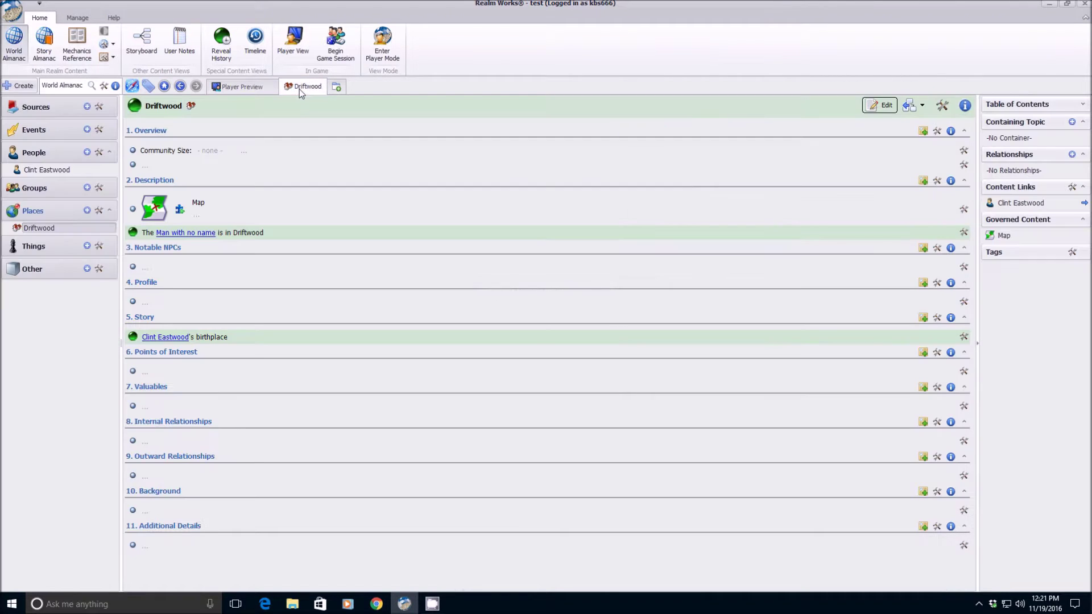
{"action": "left_click", "coordinate": [45, 170]}
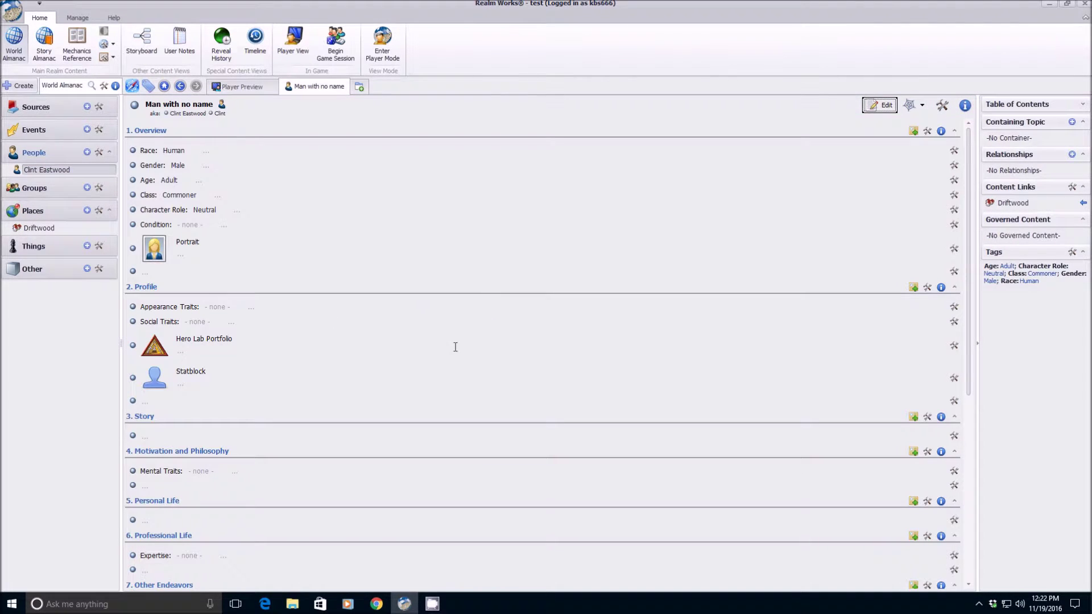
{"action": "left_click", "coordinate": [134, 105]}
{"action": "left_click", "coordinate": [132, 150]}
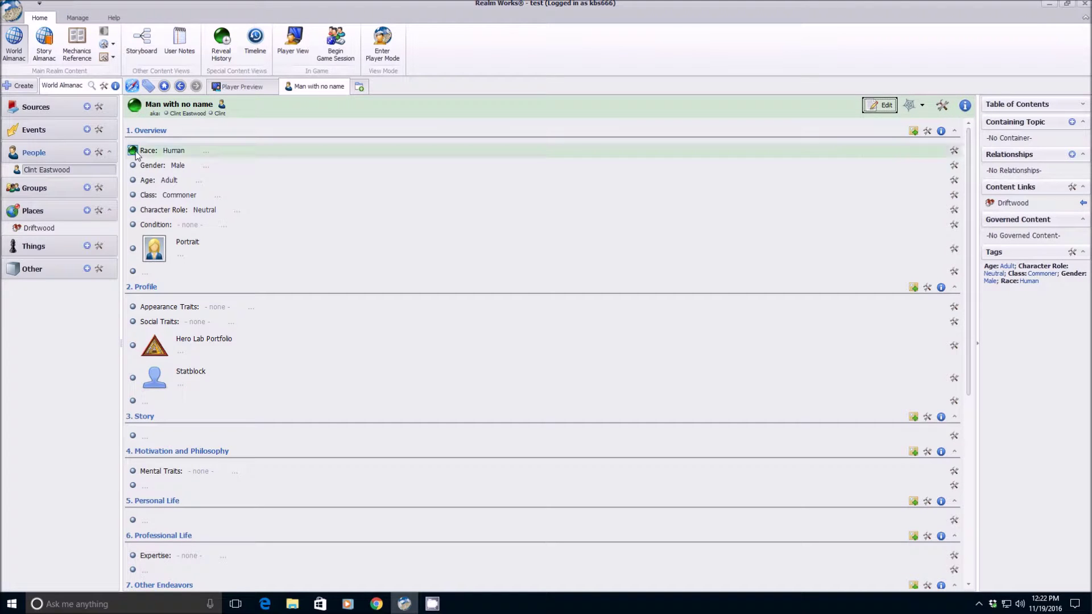
{"action": "left_click", "coordinate": [132, 165]}
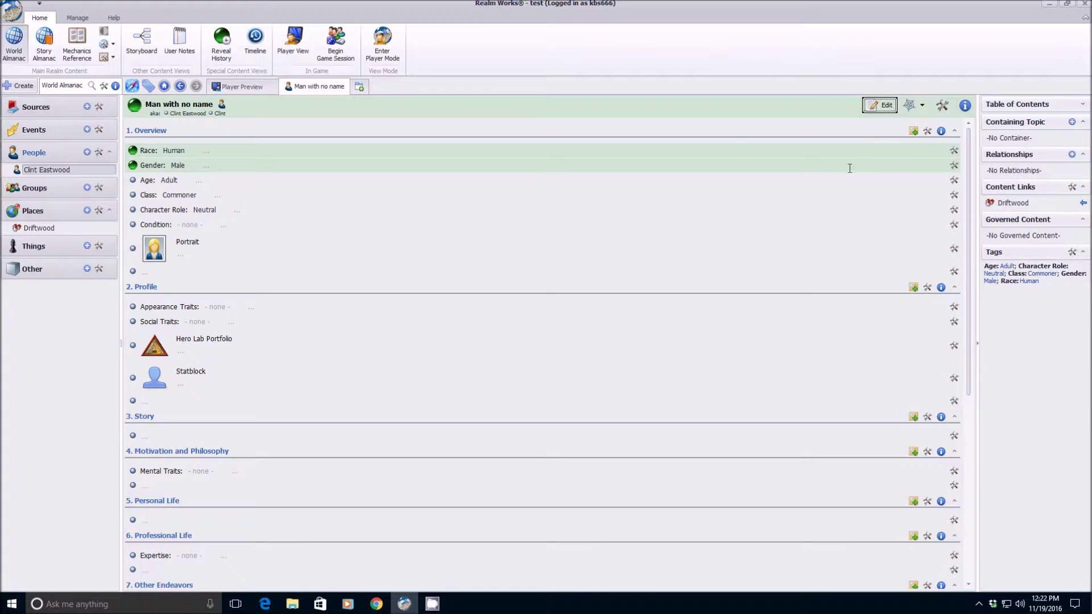
{"action": "left_click", "coordinate": [942, 105]}
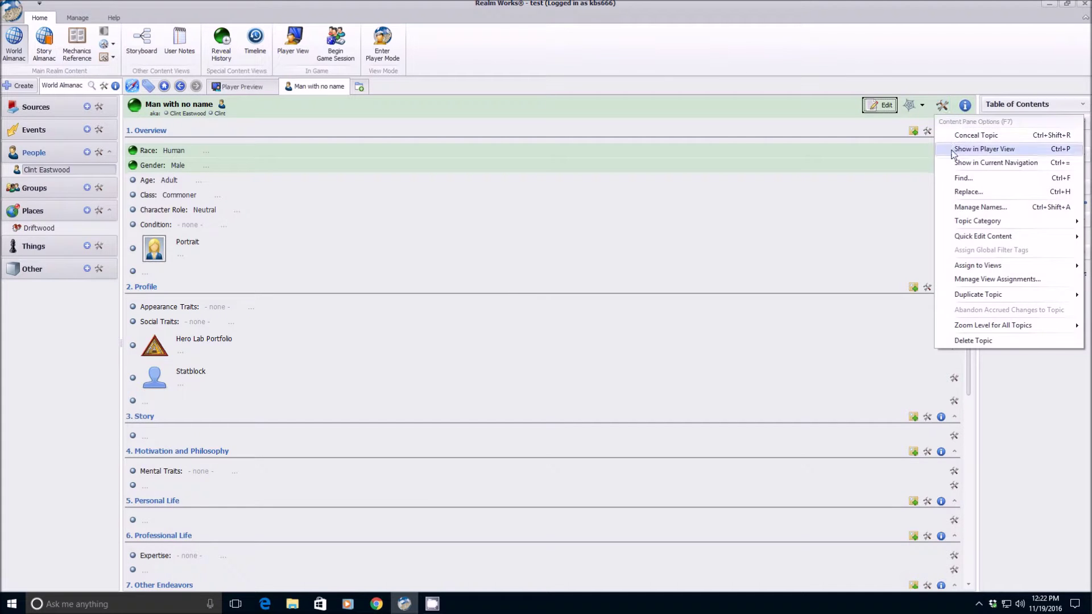
{"action": "left_click", "coordinate": [983, 149]}
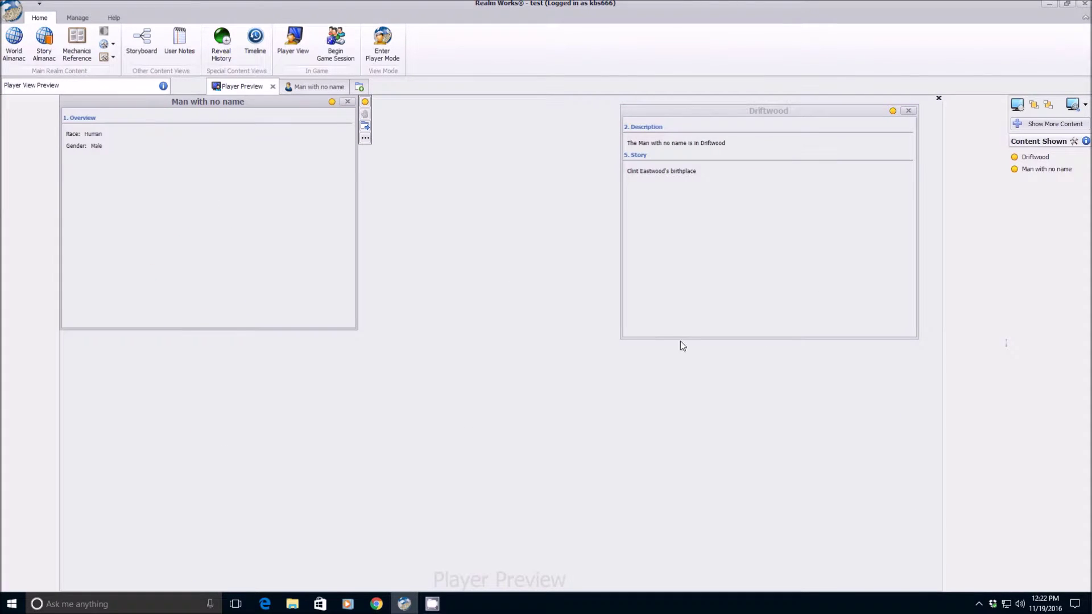
Display content links in the Driftwood preview window and move the Man with no name window next to it.
{"action": "left_click", "coordinate": [875, 193]}
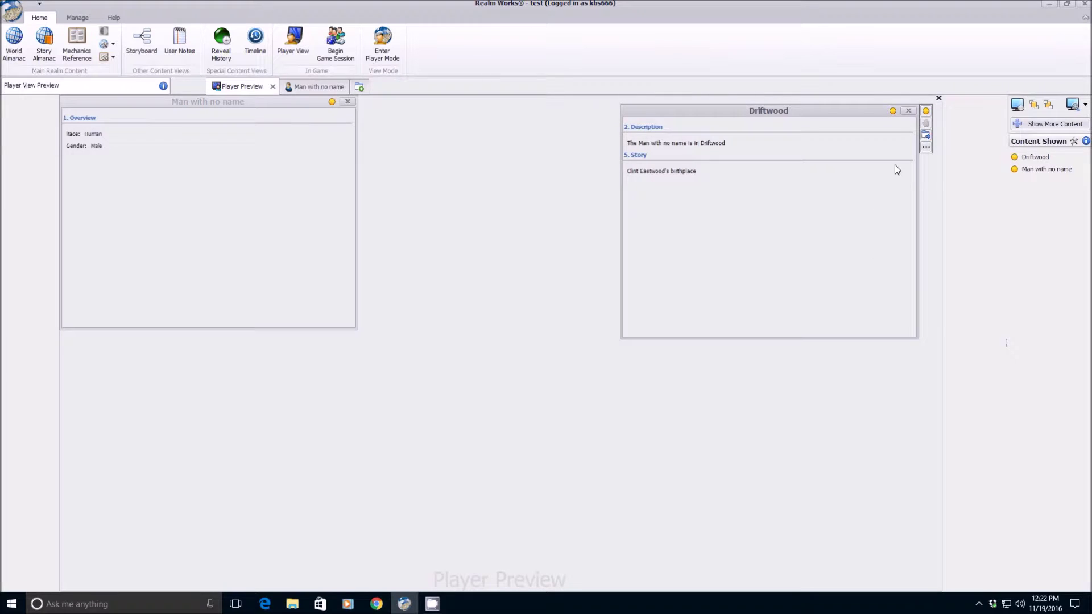
{"action": "left_click", "coordinate": [925, 149]}
{"action": "left_click", "coordinate": [950, 190]}
{"action": "left_click_drag", "start_coordinate": [227, 100], "coordinate": [453, 116]}
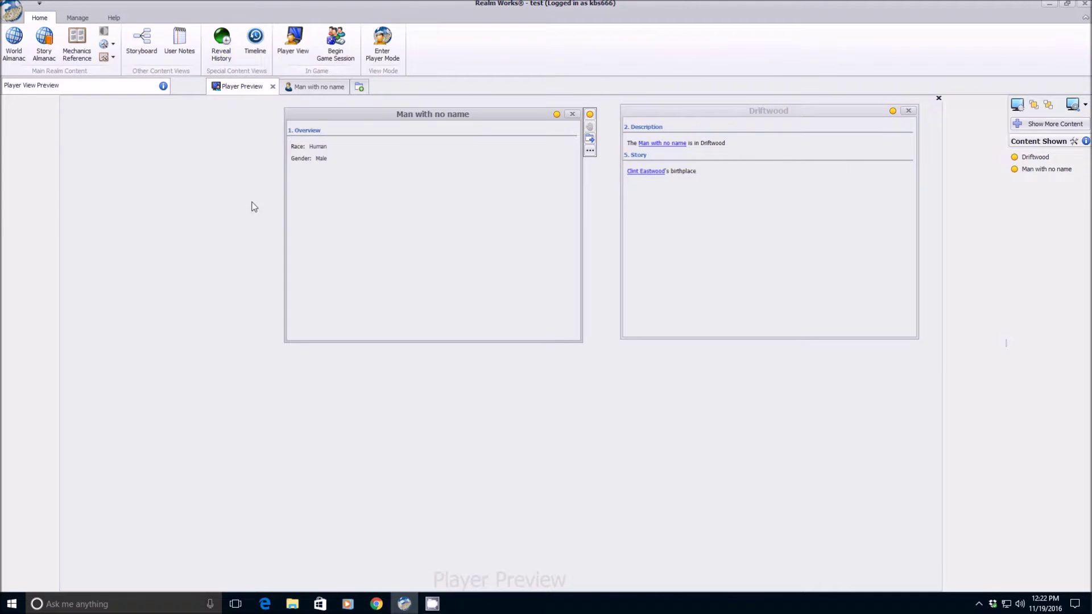
Reveal the true name Clint Eastwood of the Man with no name topic to the players and save the topic.
{"action": "left_click", "coordinate": [315, 87]}
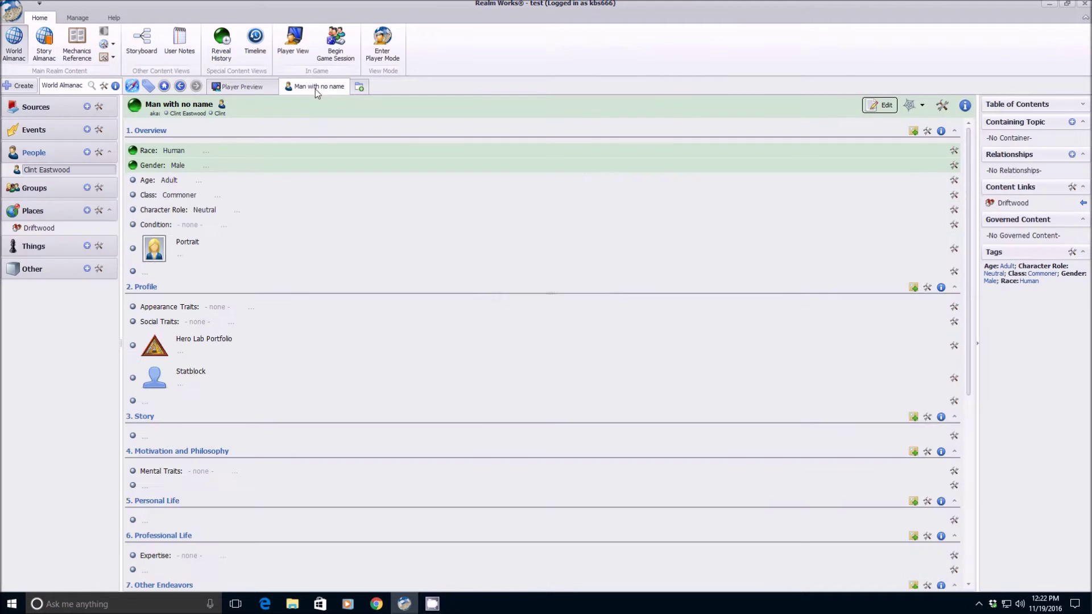
{"action": "left_click", "coordinate": [942, 105]}
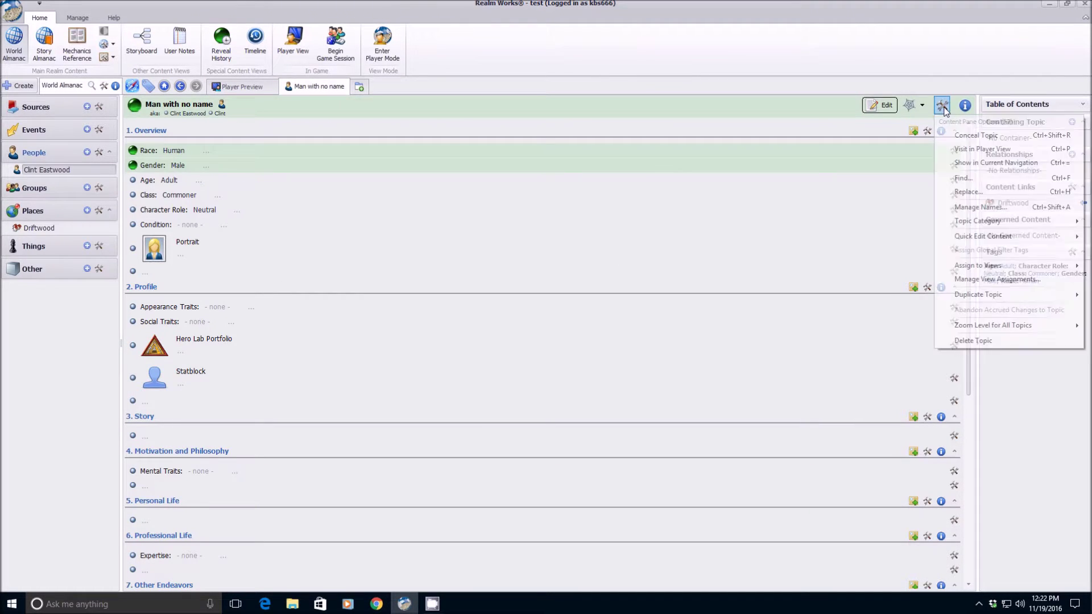
{"action": "left_click", "coordinate": [979, 207]}
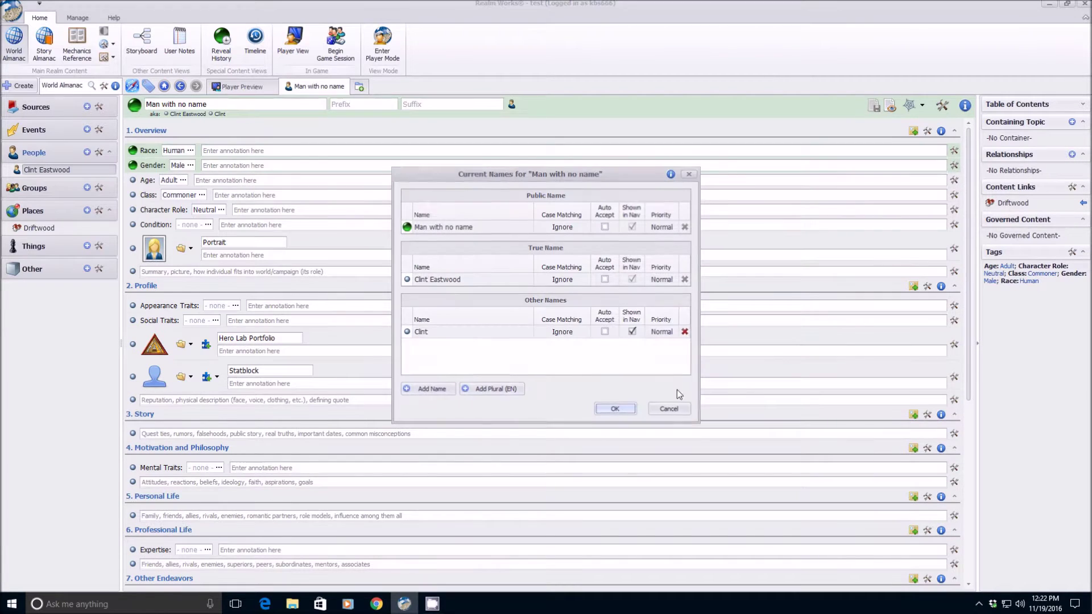
{"action": "left_click", "coordinate": [418, 282]}
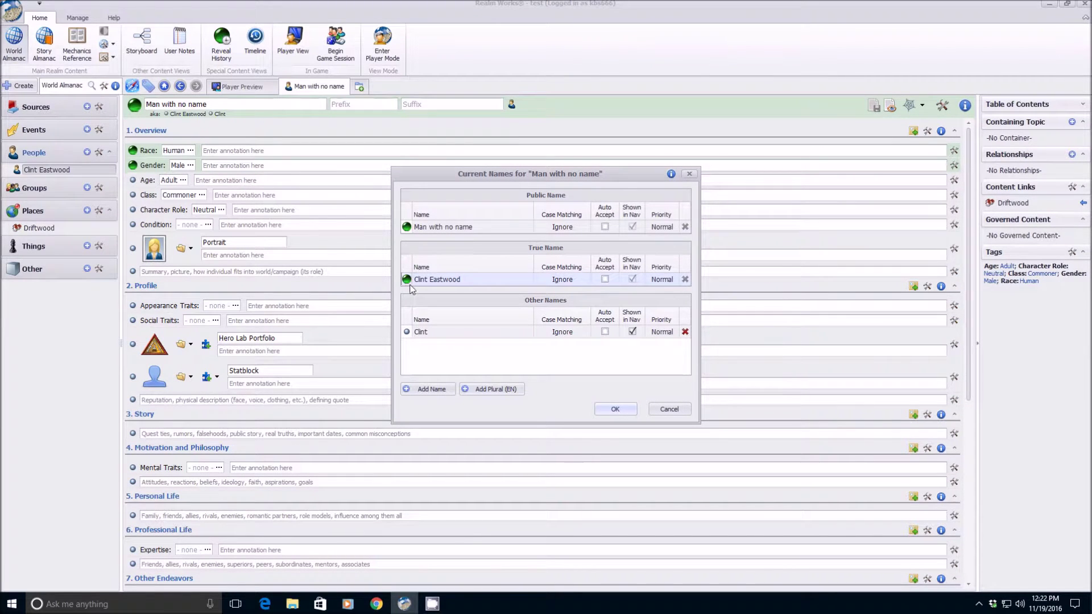
{"action": "left_click", "coordinate": [613, 409]}
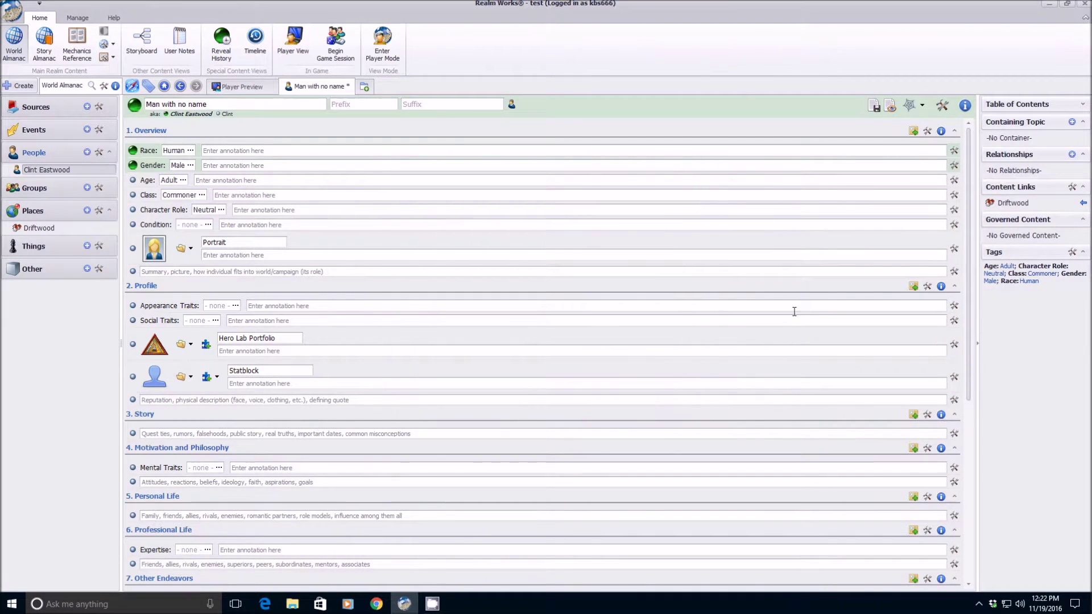
{"action": "left_click", "coordinate": [891, 107]}
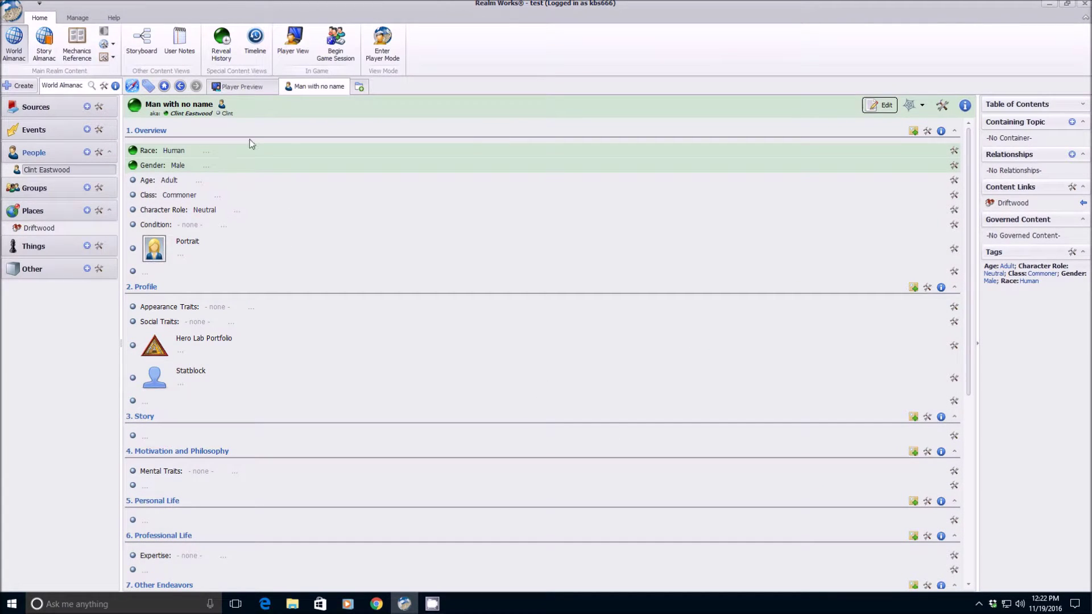
Check the Man with no name topic's window title in the Player Preview and close the preview.
{"action": "left_click", "coordinate": [245, 88]}
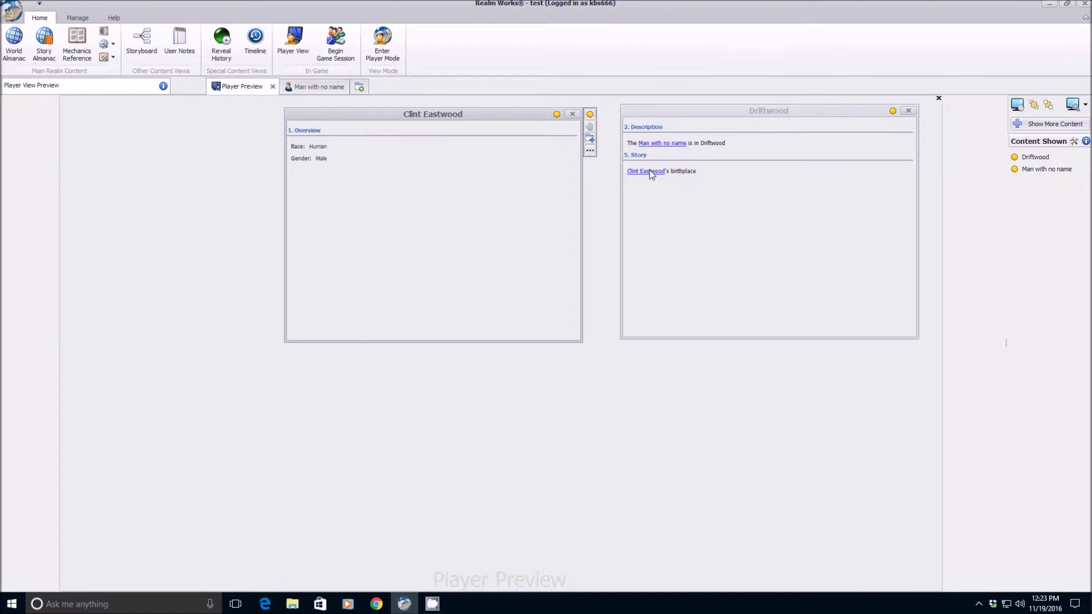
{"action": "left_click", "coordinate": [272, 87]}
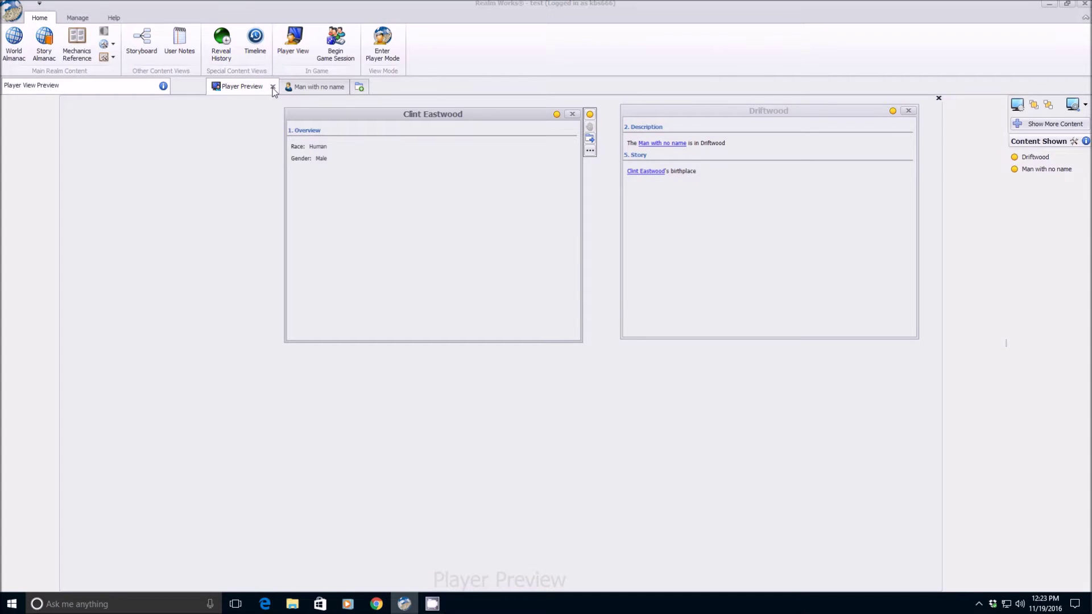
{"action": "left_click", "coordinate": [513, 306]}
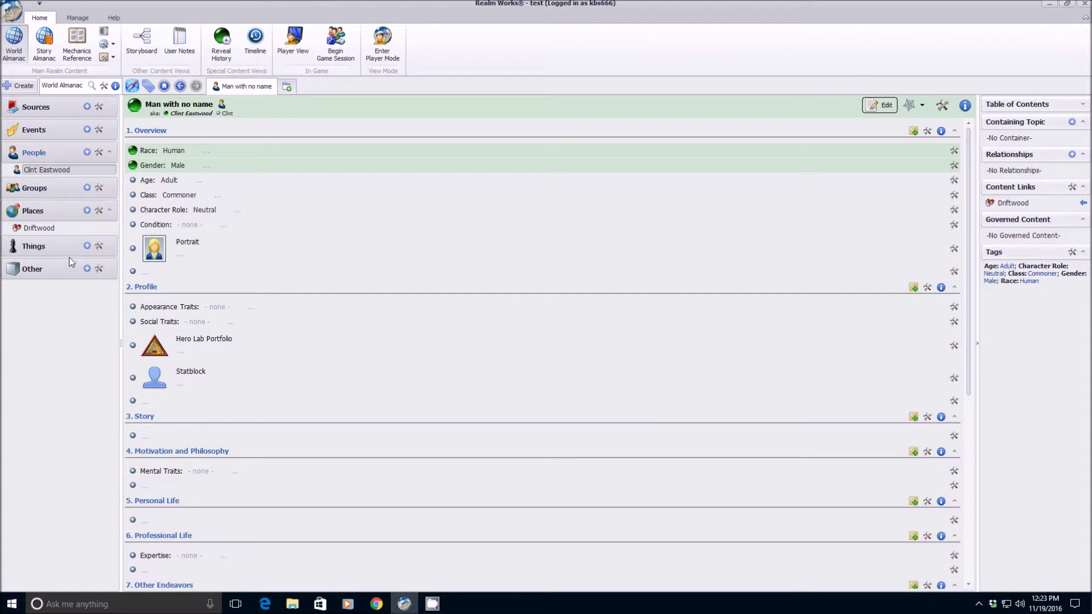
Create a Region: Geographical topic named Driftwood River in the Places family.
{"action": "left_click", "coordinate": [87, 211]}
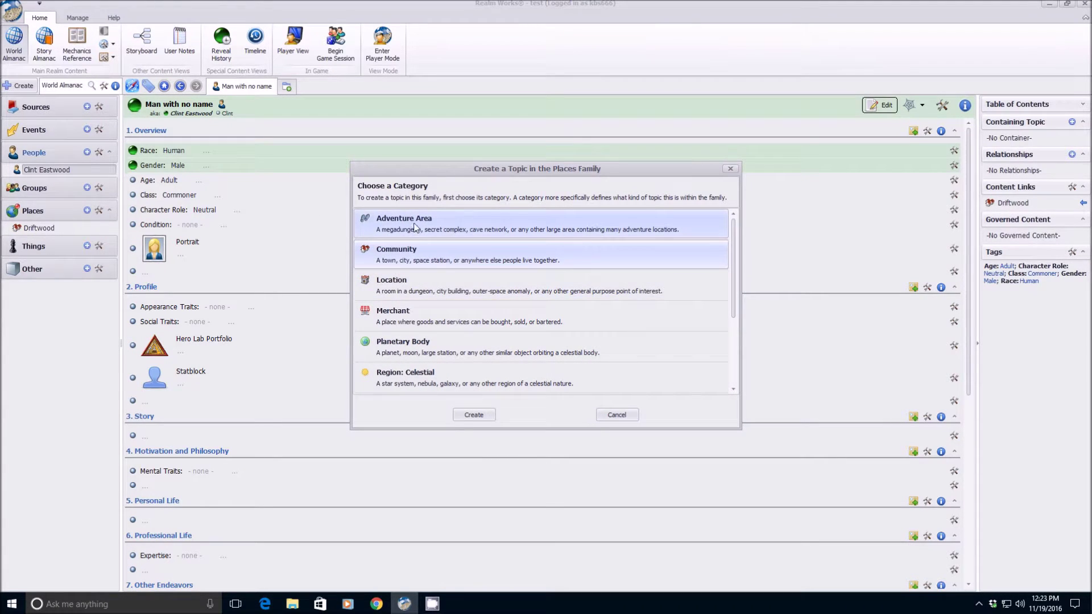
{"action": "scroll", "coordinate": [461, 288], "scroll_direction": "down", "scroll_amount": 2}
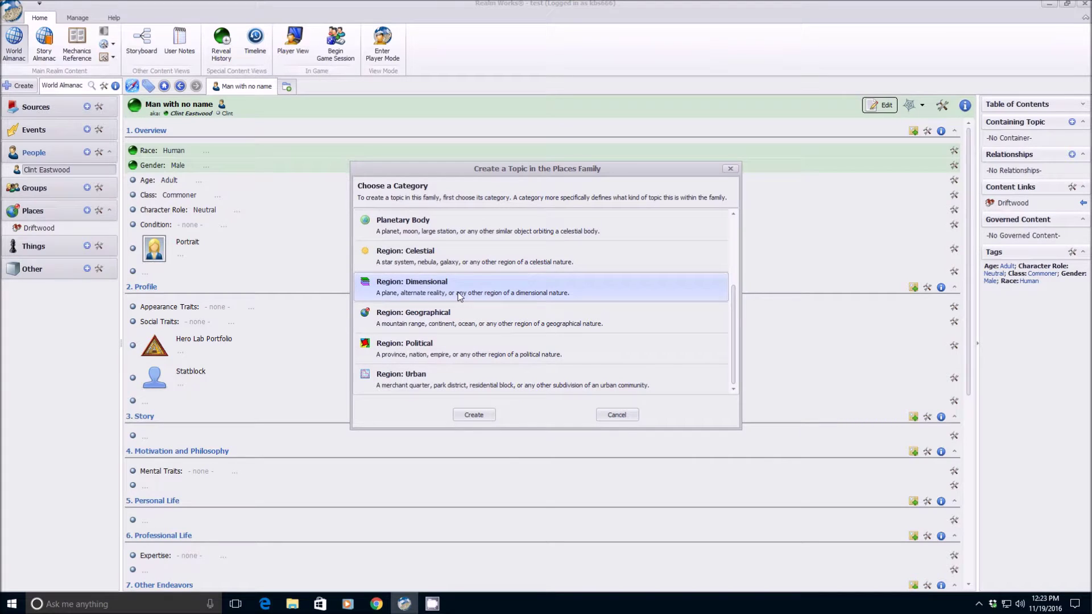
{"action": "left_click", "coordinate": [448, 321]}
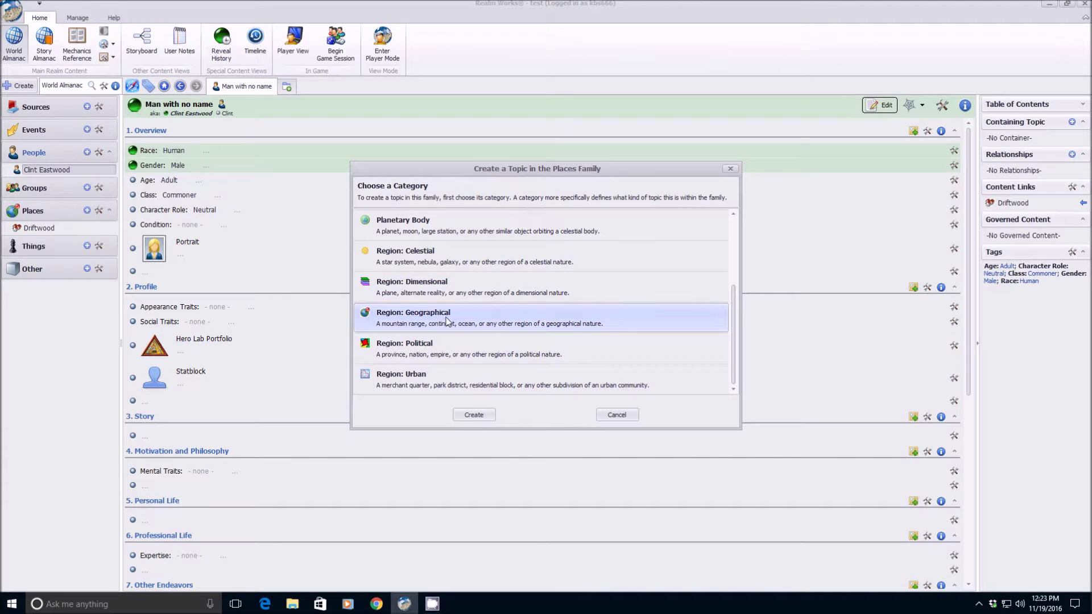
{"action": "left_click", "coordinate": [475, 416]}
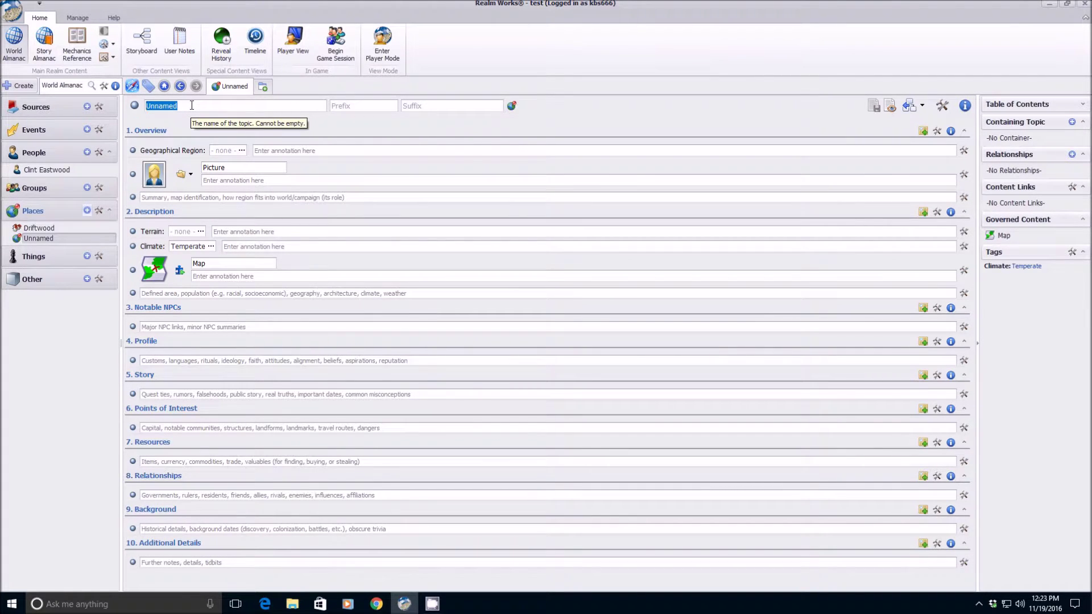
{"action": "type", "text": "Drift"}
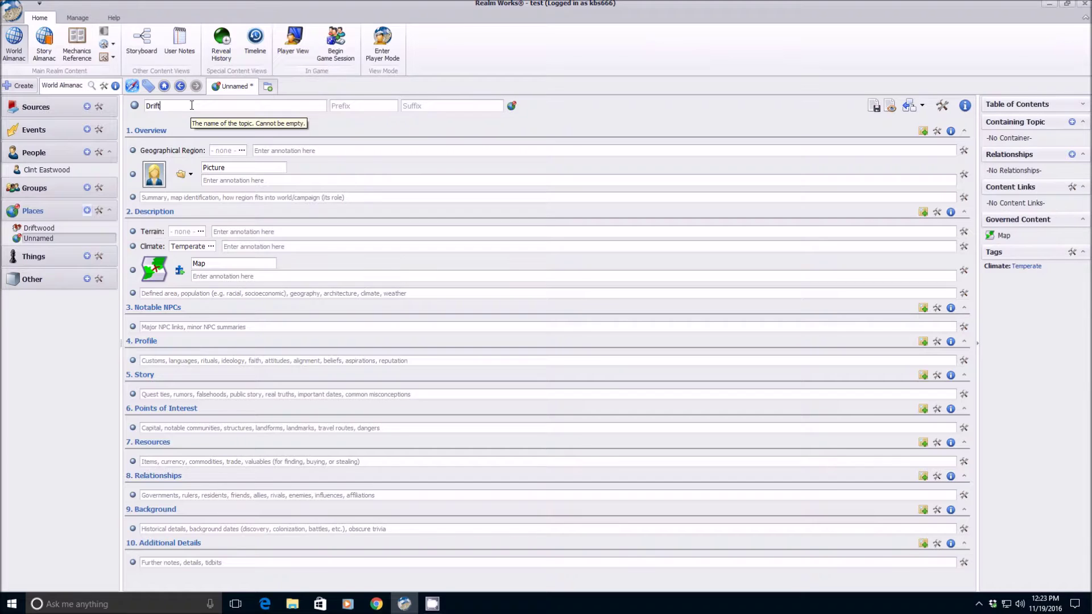
{"action": "type", "text": "wood River"}
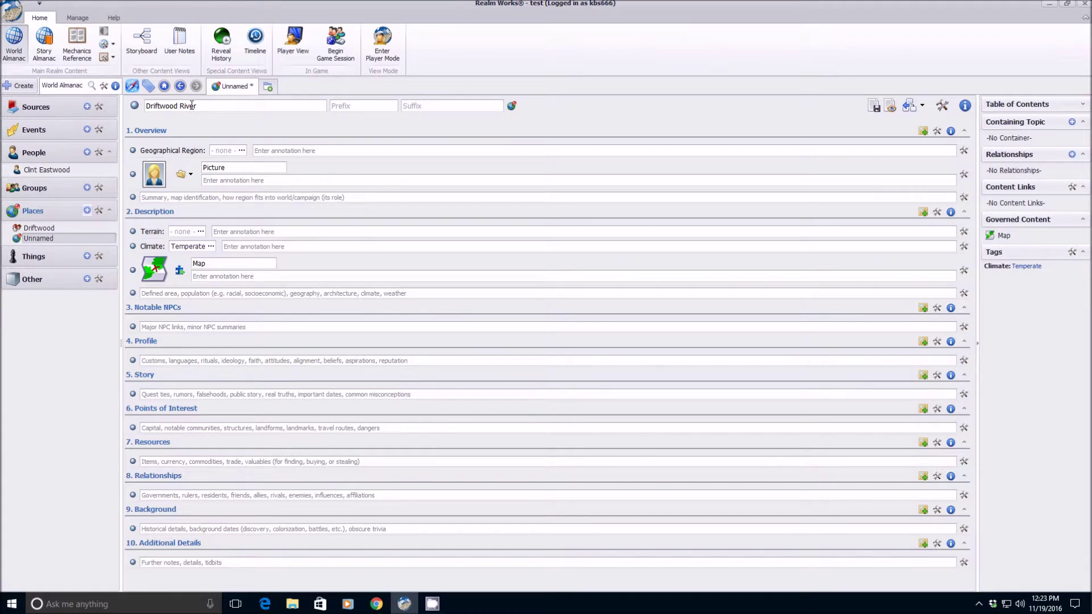
Assign the River tag to Driftwood River's Geographical Region snippet.
{"action": "left_click", "coordinate": [242, 150]}
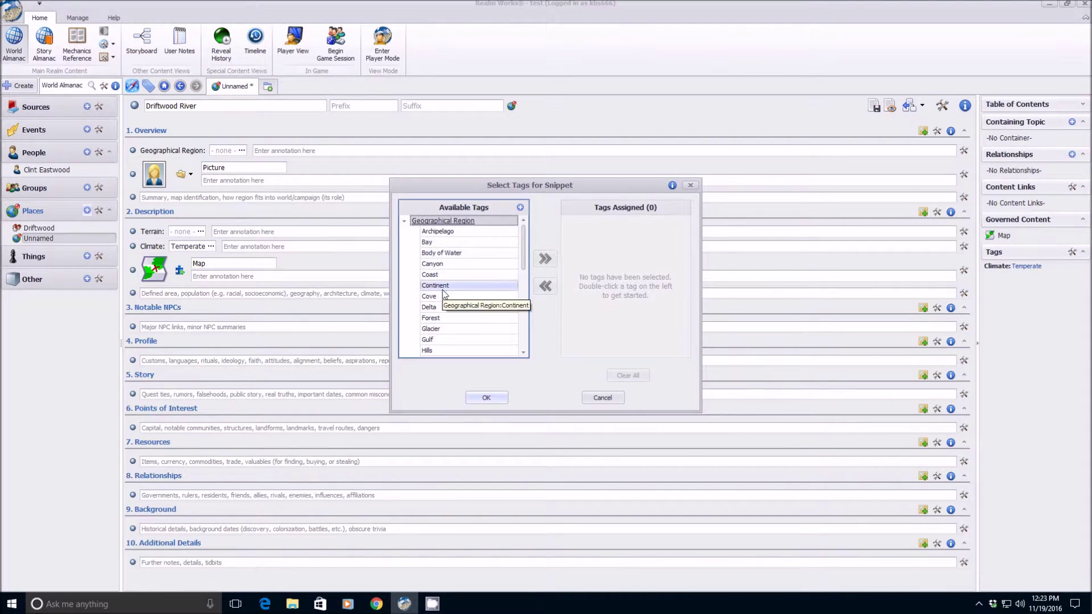
{"action": "scroll", "coordinate": [451, 321], "scroll_direction": "down", "scroll_amount": 5}
{"action": "scroll", "coordinate": [451, 323], "scroll_direction": "down", "scroll_amount": 1}
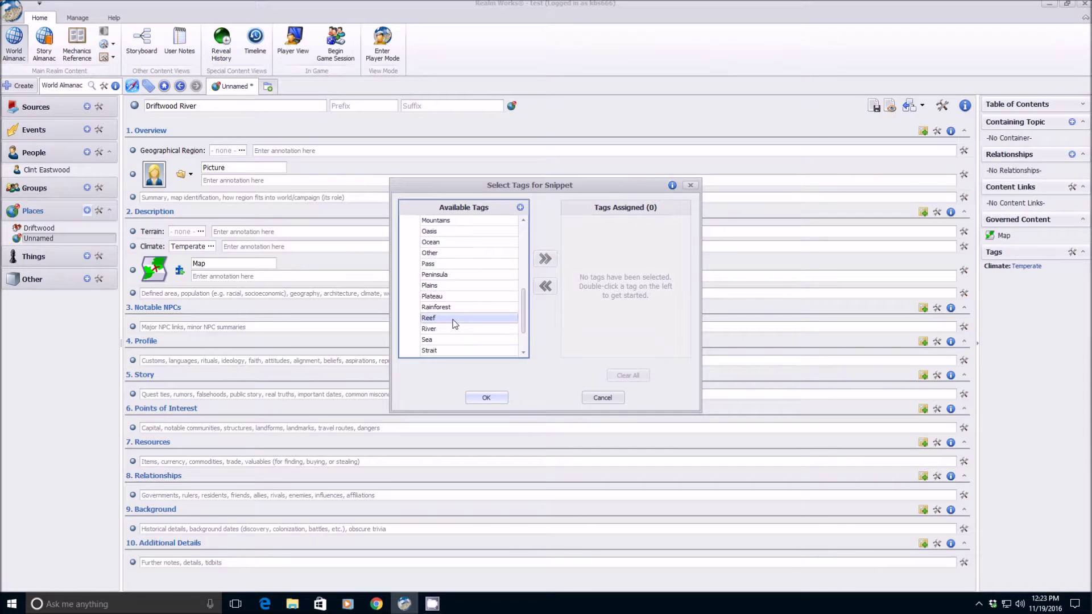
{"action": "left_click", "coordinate": [444, 330]}
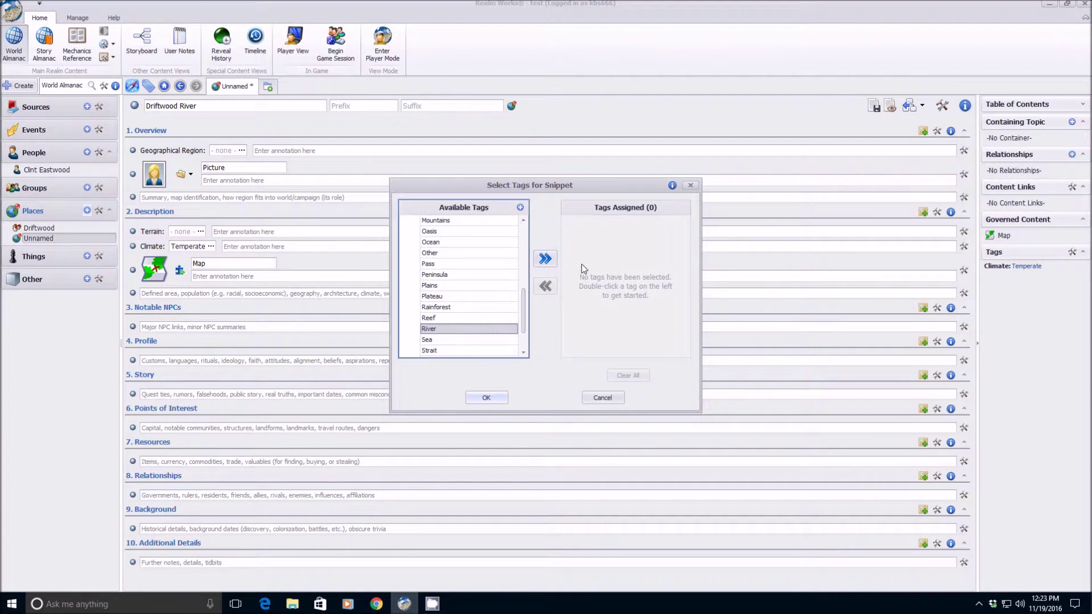
{"action": "double_click", "coordinate": [443, 332]}
{"action": "left_click", "coordinate": [503, 399]}
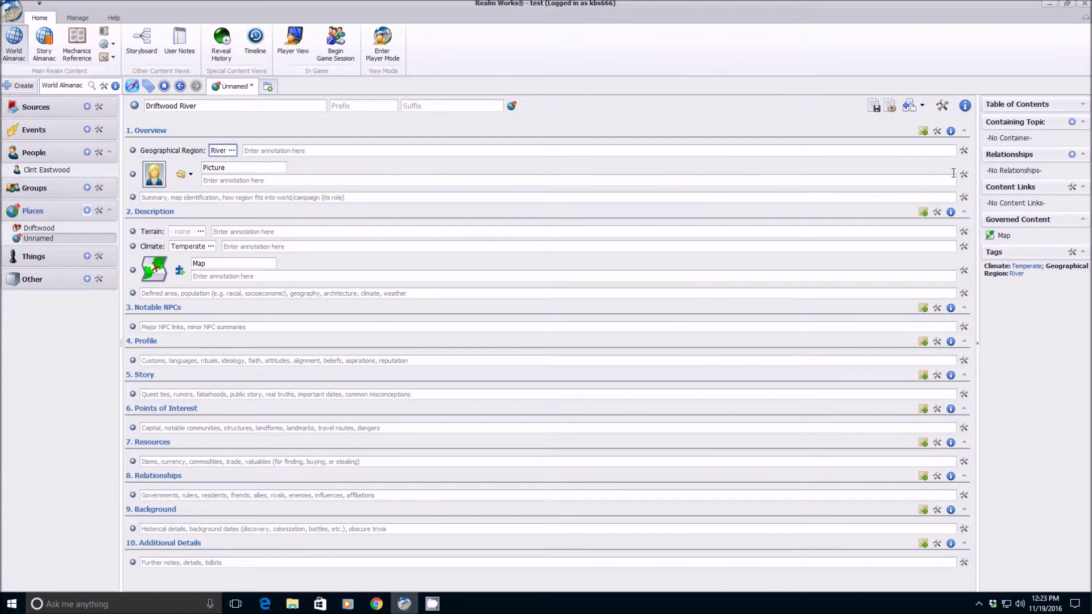
Add Driftwood as an alternate name of the Driftwood River topic and save the topic.
{"action": "left_click", "coordinate": [942, 105]}
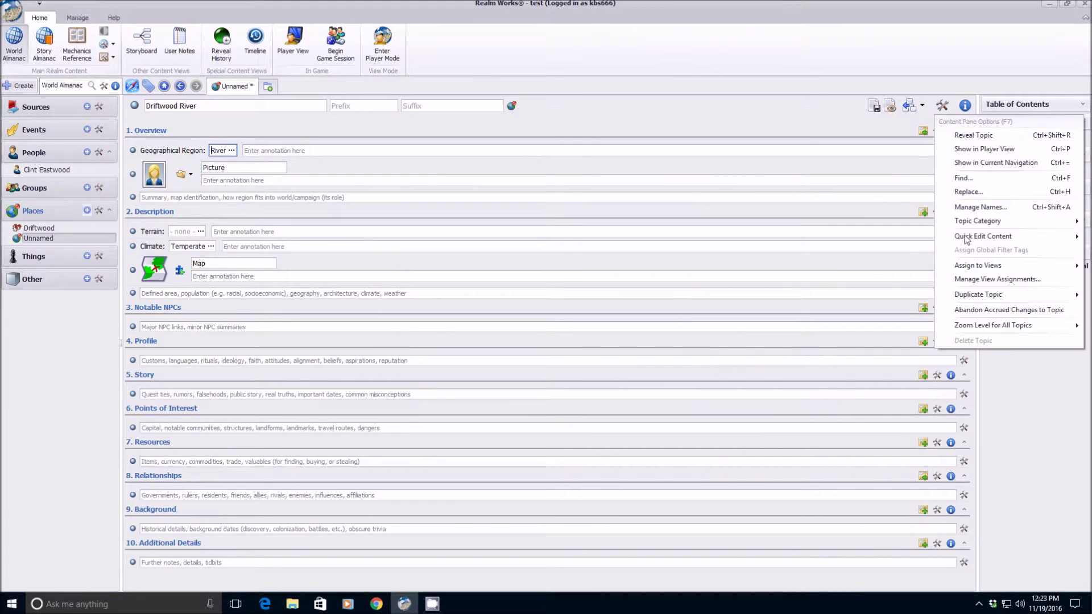
{"action": "left_click", "coordinate": [979, 207]}
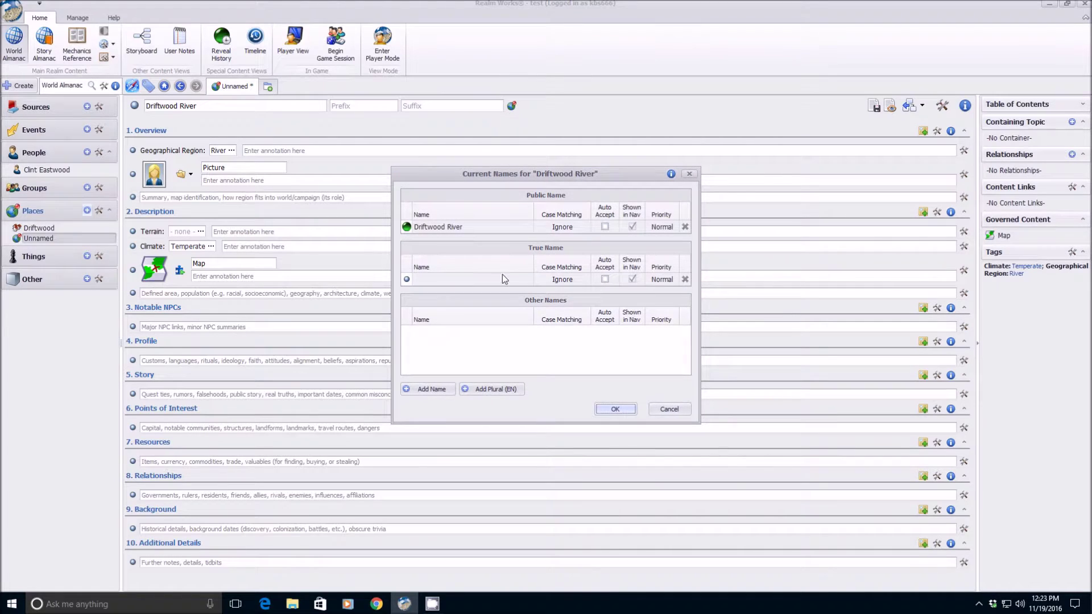
{"action": "left_click", "coordinate": [451, 390]}
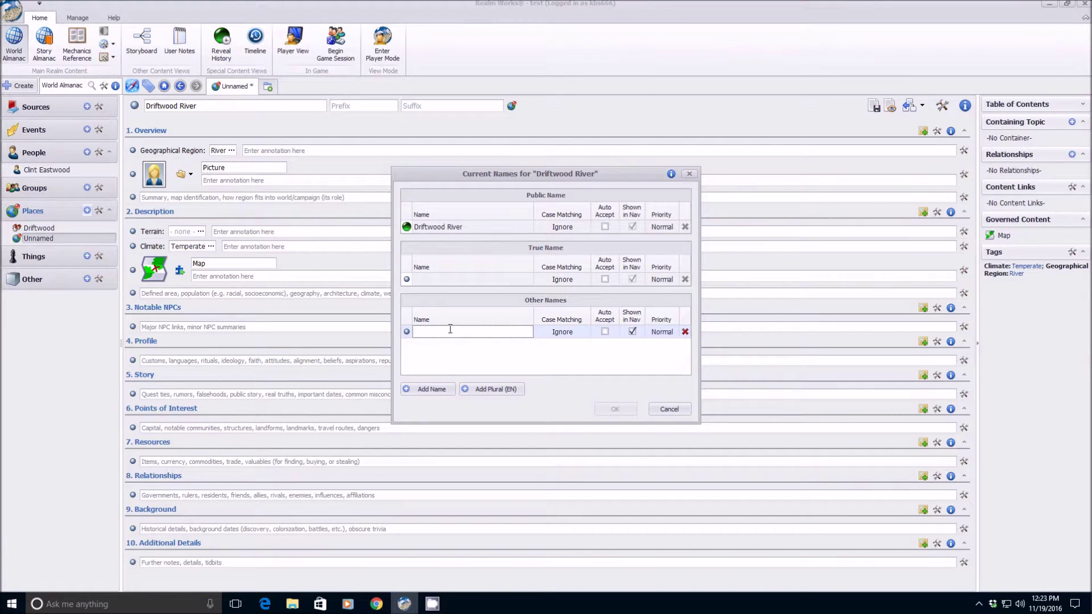
{"action": "type", "text": "Driftwood"}
{"action": "left_click", "coordinate": [664, 338]}
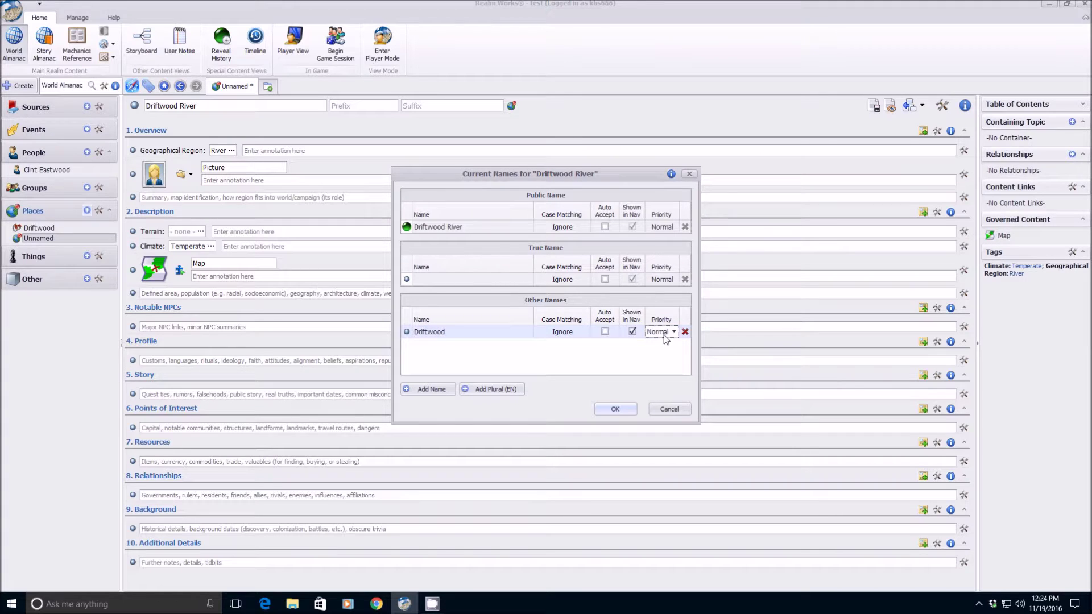
{"action": "left_click", "coordinate": [669, 333]}
{"action": "left_click", "coordinate": [621, 416]}
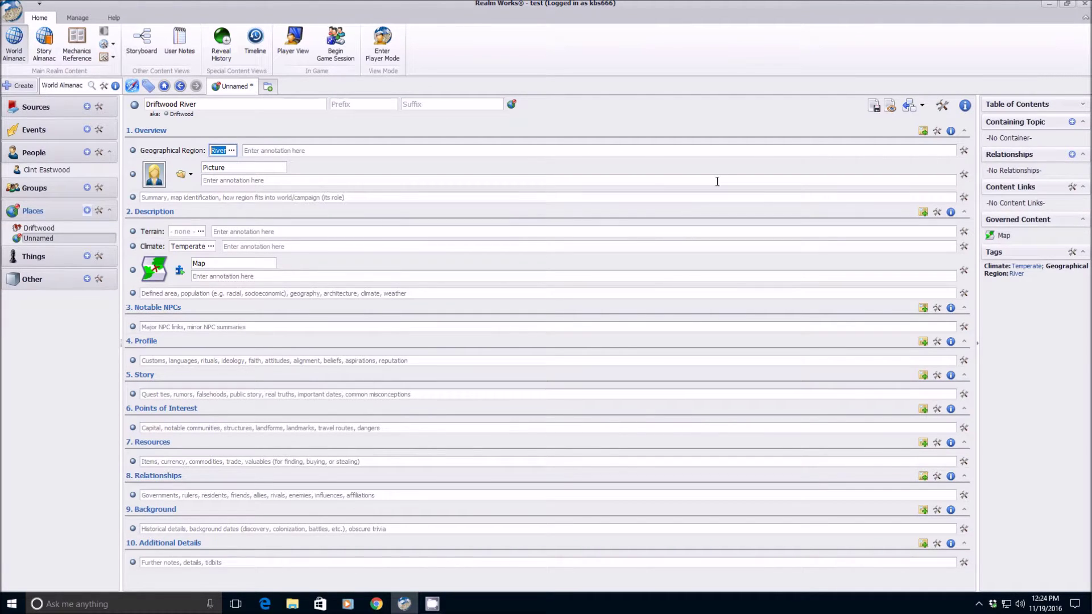
{"action": "left_click", "coordinate": [874, 106]}
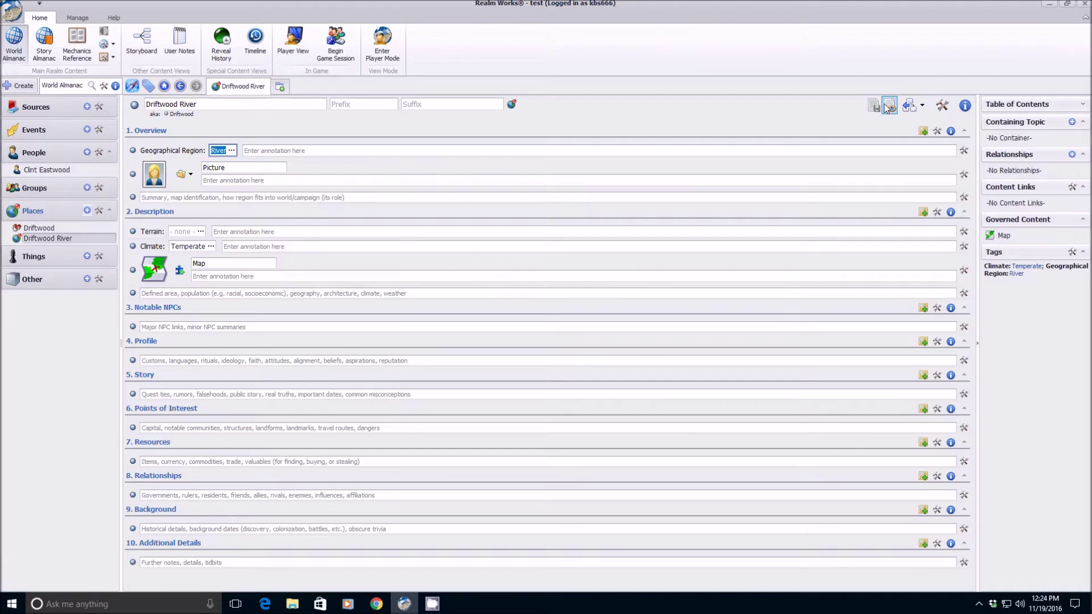
Set the priority of the Driftwood community topic's public name to Prefer.
{"action": "left_click", "coordinate": [41, 228]}
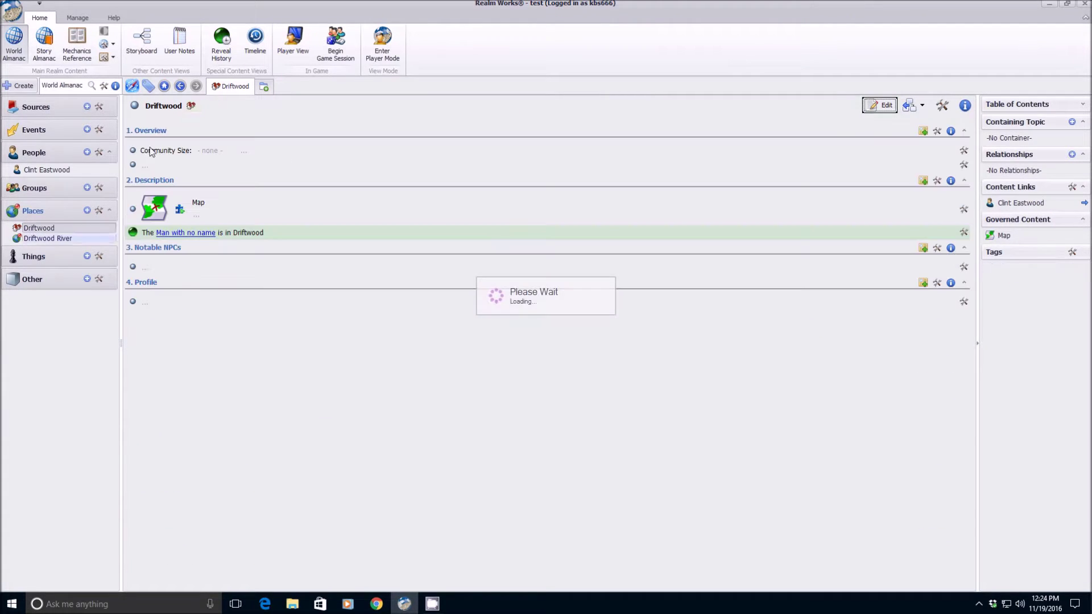
{"action": "left_click", "coordinate": [941, 106]}
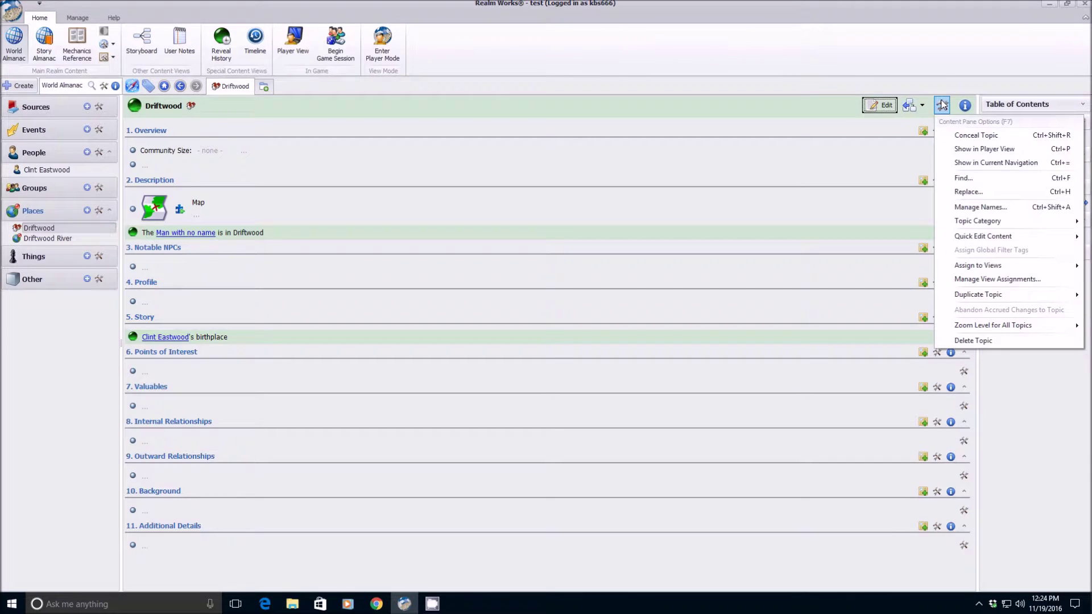
{"action": "left_click", "coordinate": [980, 207]}
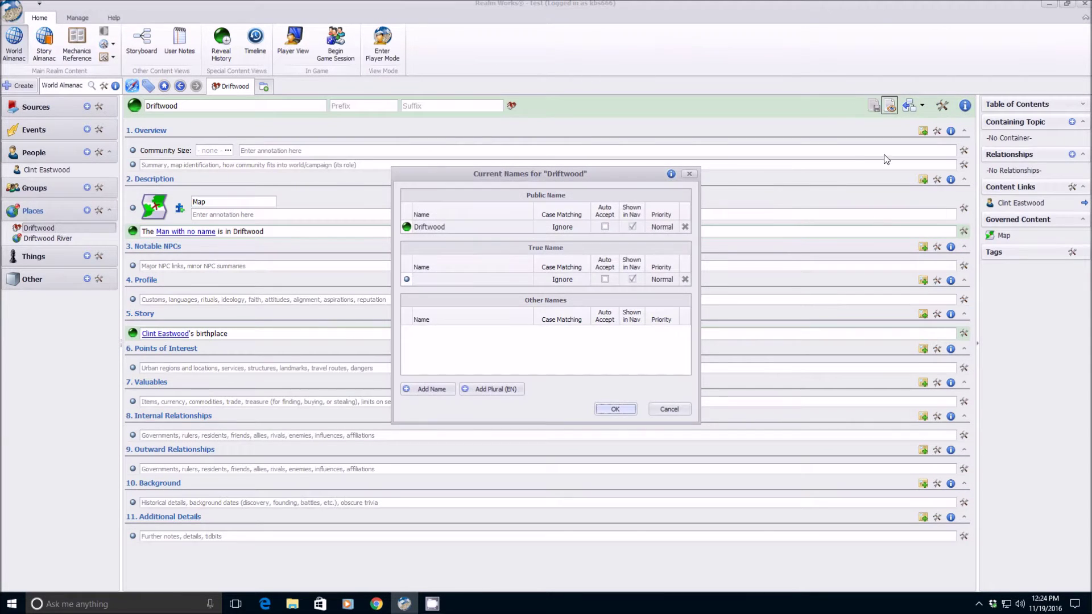
{"action": "left_click", "coordinate": [671, 227]}
{"action": "left_click", "coordinate": [656, 245]}
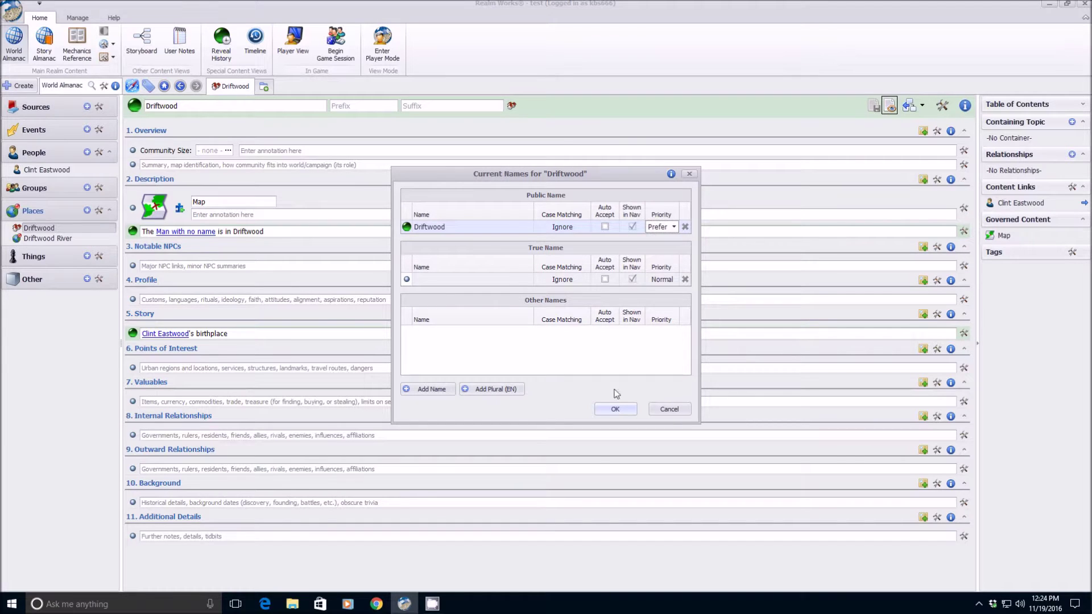
{"action": "left_click", "coordinate": [614, 409]}
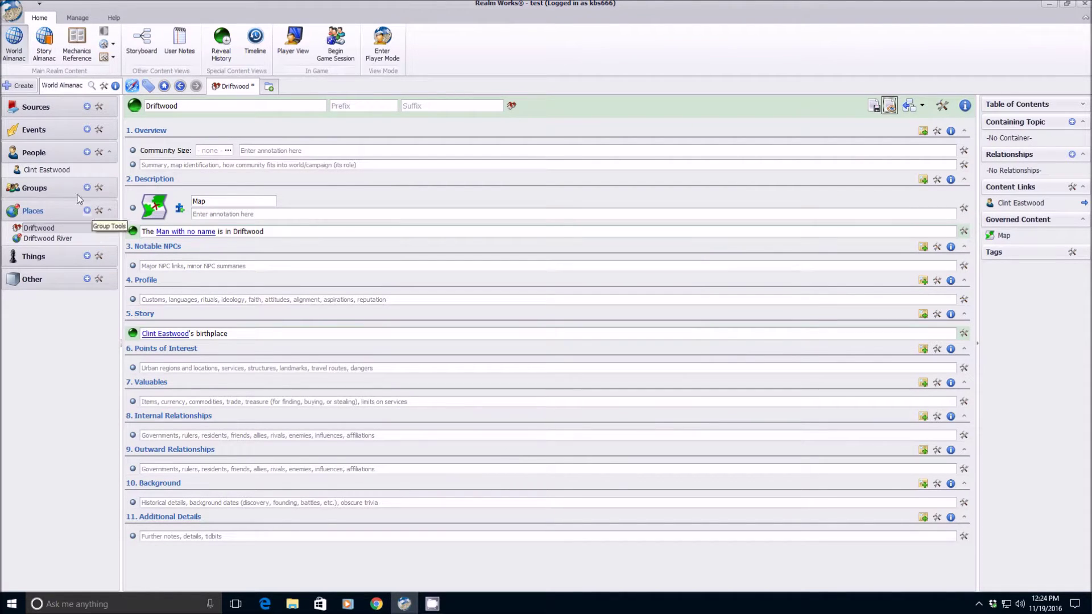
Switch to the Clint Eastwood topic, saving the Driftwood changes and ignoring the detected Driftwood link in the Description section.
{"action": "left_click", "coordinate": [54, 168]}
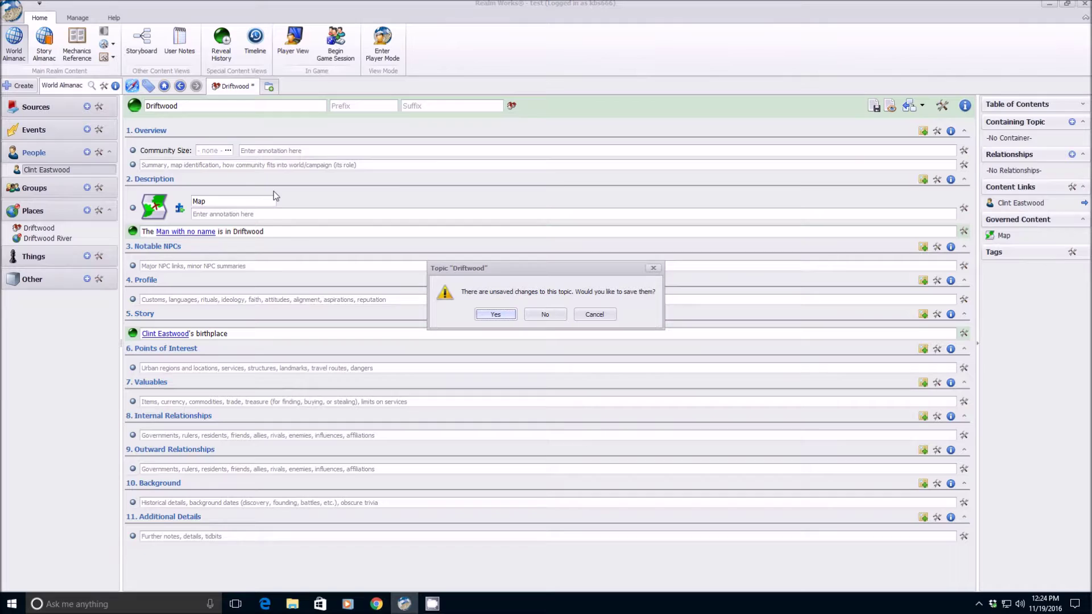
{"action": "left_click", "coordinate": [486, 313]}
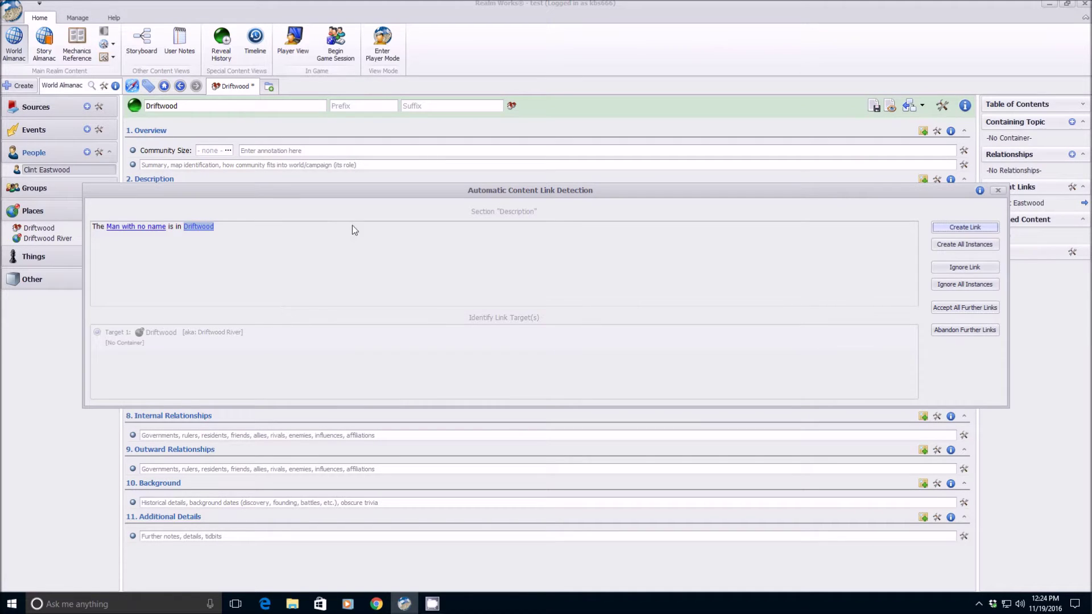
{"action": "left_click", "coordinate": [950, 267]}
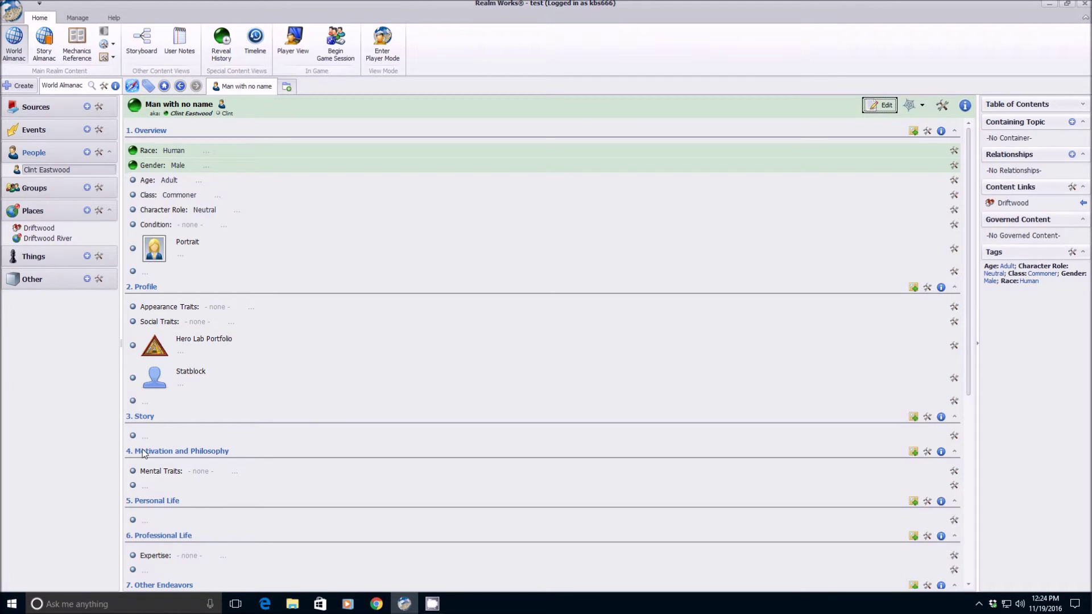
Write "Clint lives in Driftwood" in the Story section and save it with a link to the Driftwood community topic.
{"action": "left_click", "coordinate": [880, 108]}
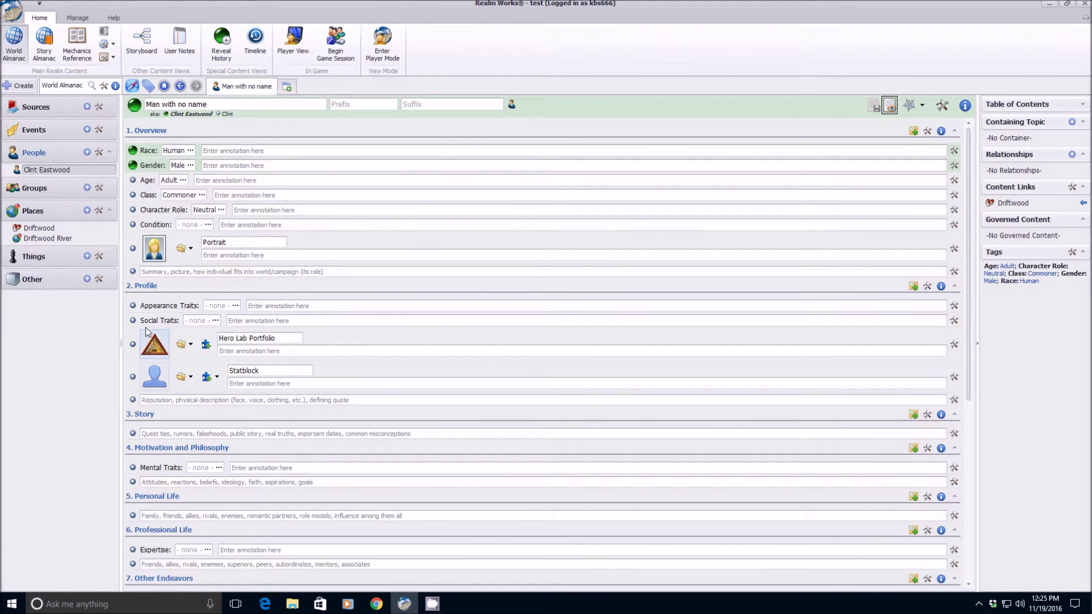
{"action": "left_click", "coordinate": [189, 434]}
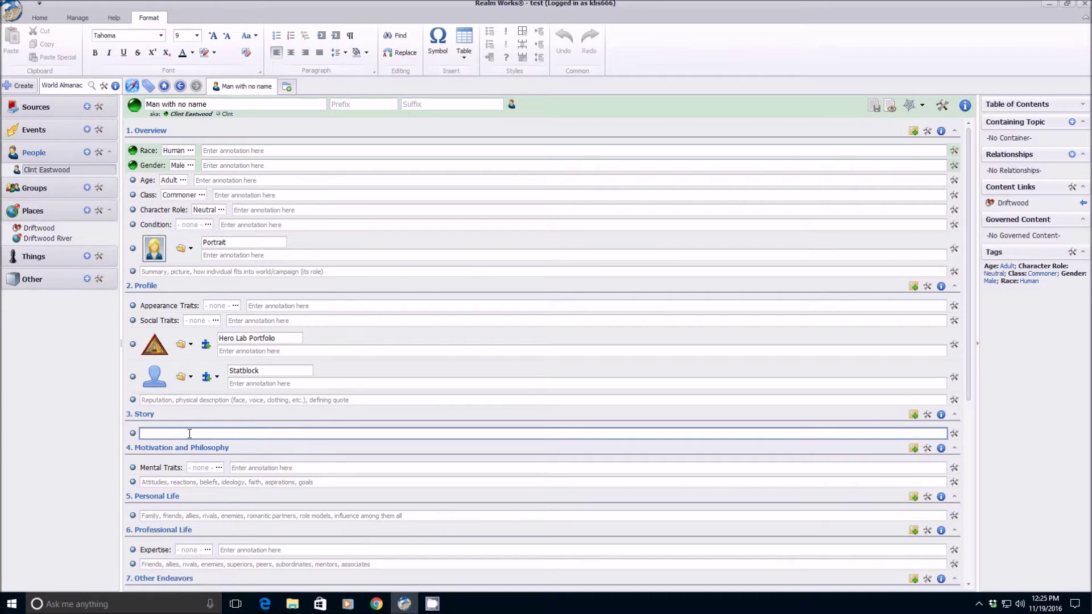
{"action": "type", "text": "Clint lives in"}
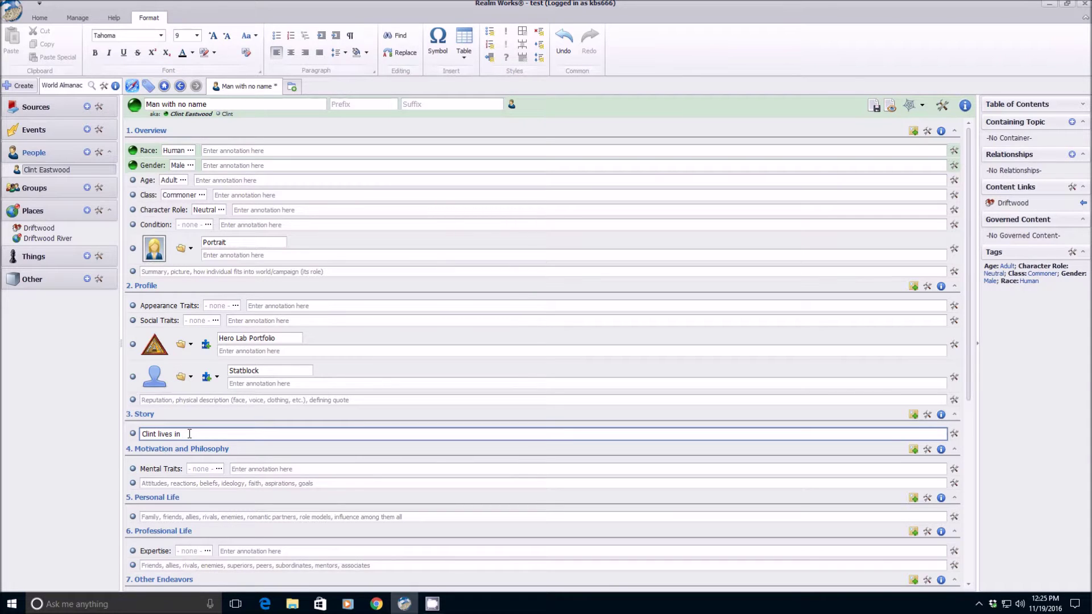
{"action": "type", "text": "Driftwood"}
{"action": "left_click", "coordinate": [874, 106]}
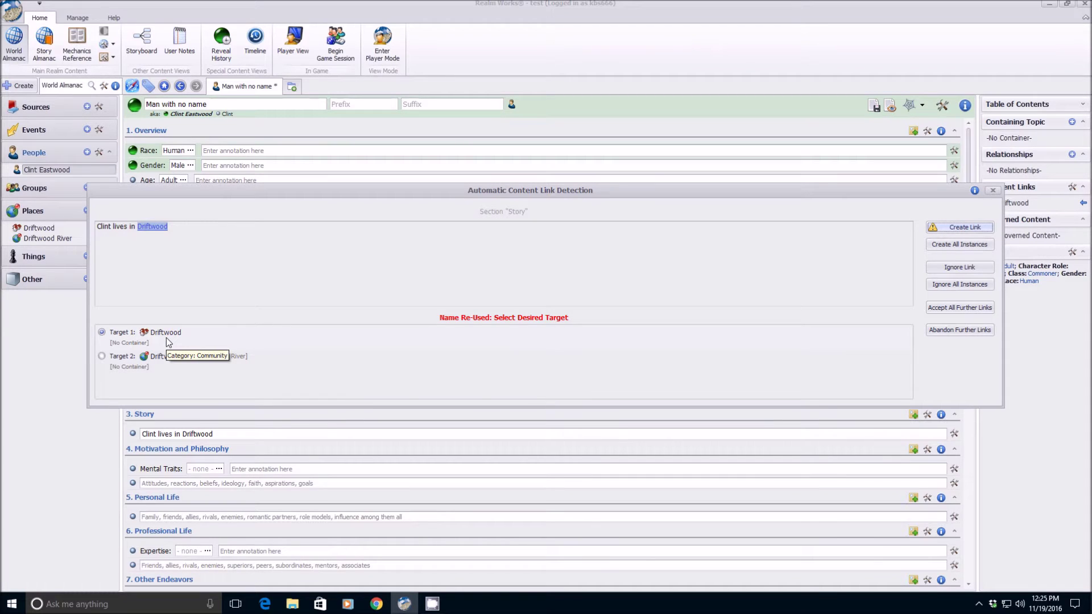
{"action": "left_click", "coordinate": [957, 230]}
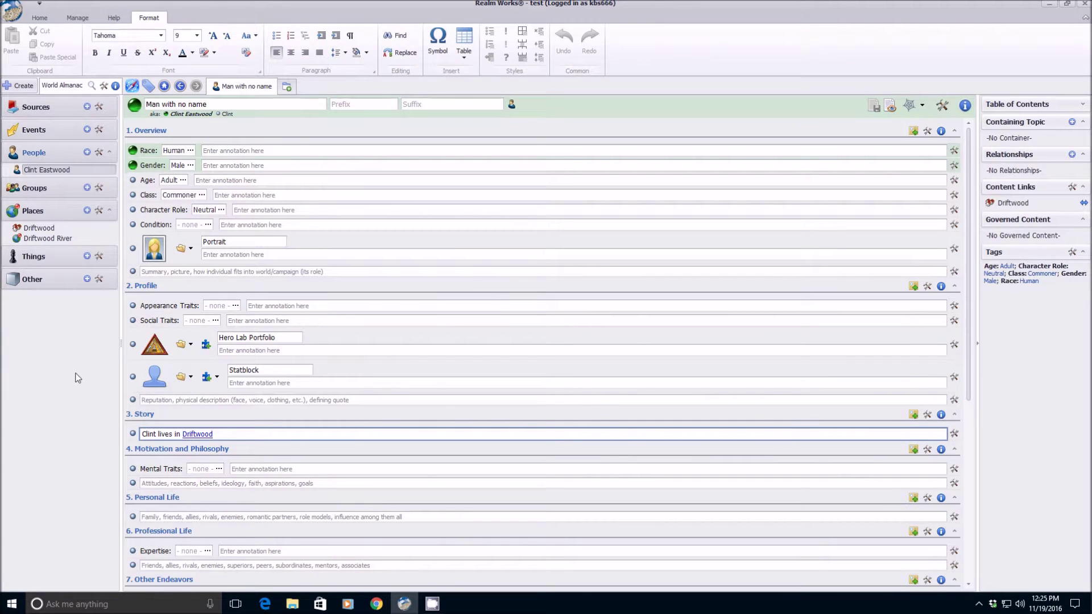
Create a Region: Geographical topic in the Places family and name it Driftwood Mountain.
{"action": "left_click", "coordinate": [87, 211]}
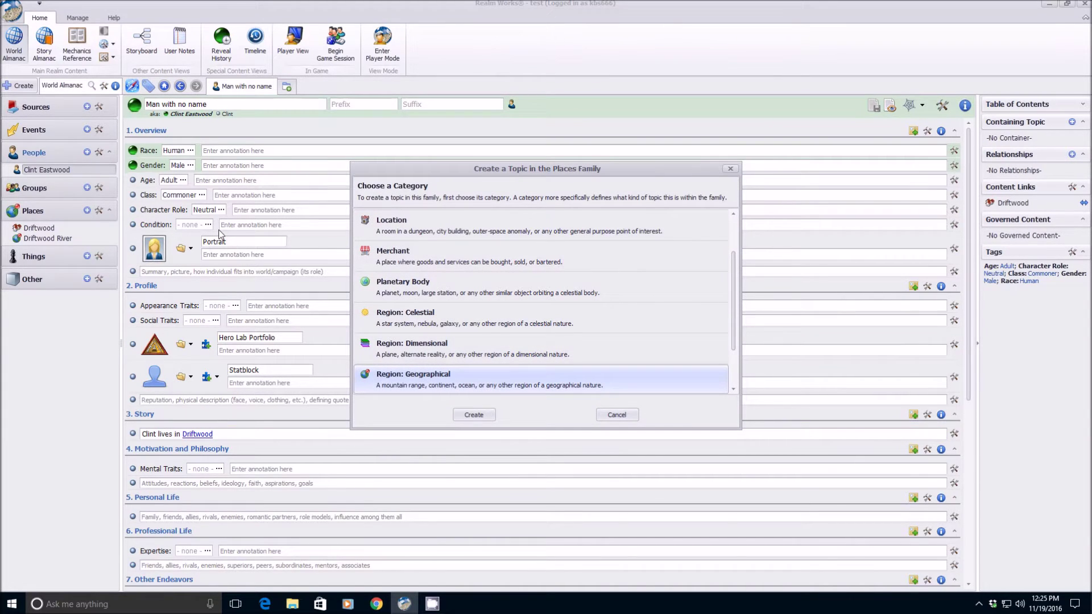
{"action": "left_click", "coordinate": [481, 419]}
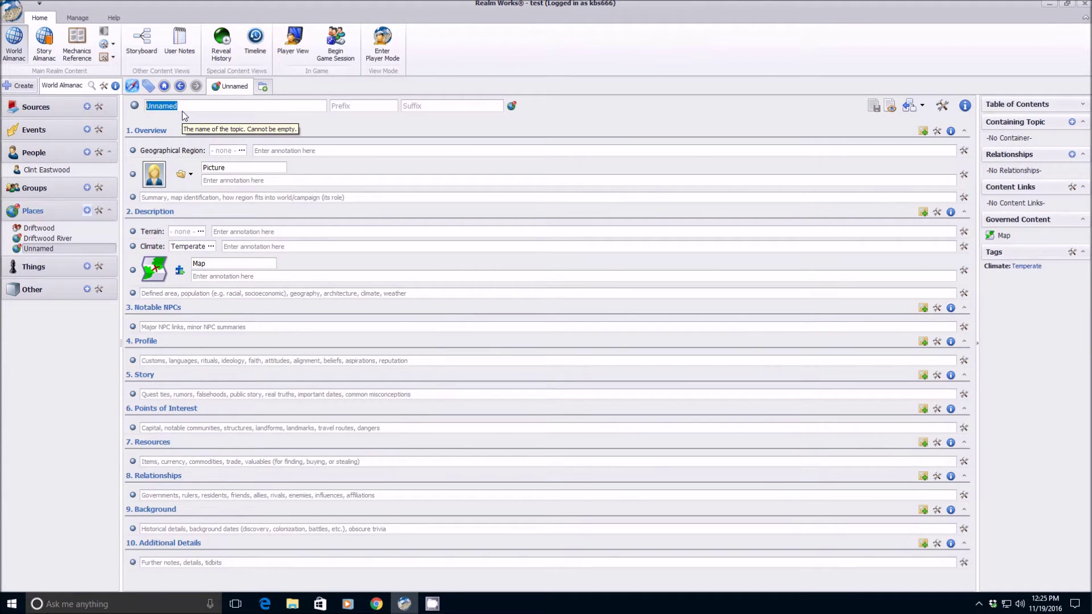
{"action": "type", "text": "Driftwood"}
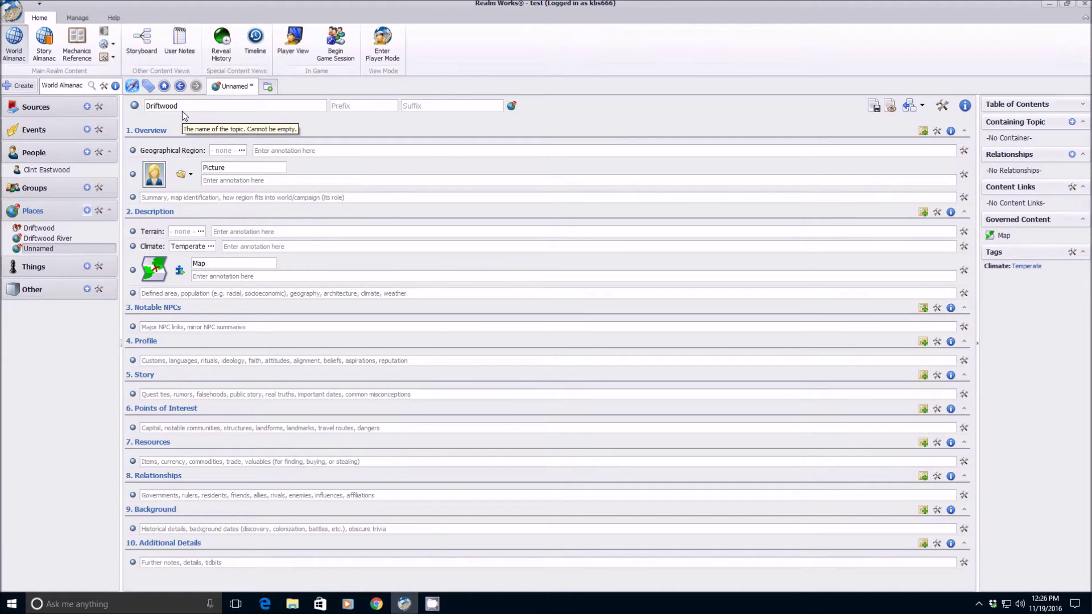
{"action": "type", "text": " Mountain"}
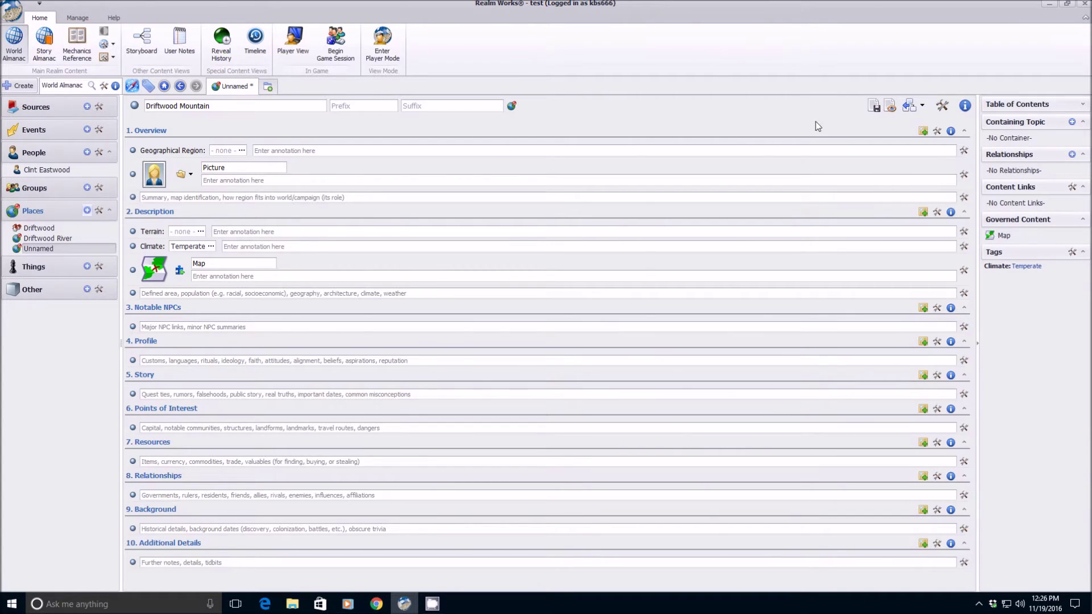
{"action": "left_click", "coordinate": [942, 105]}
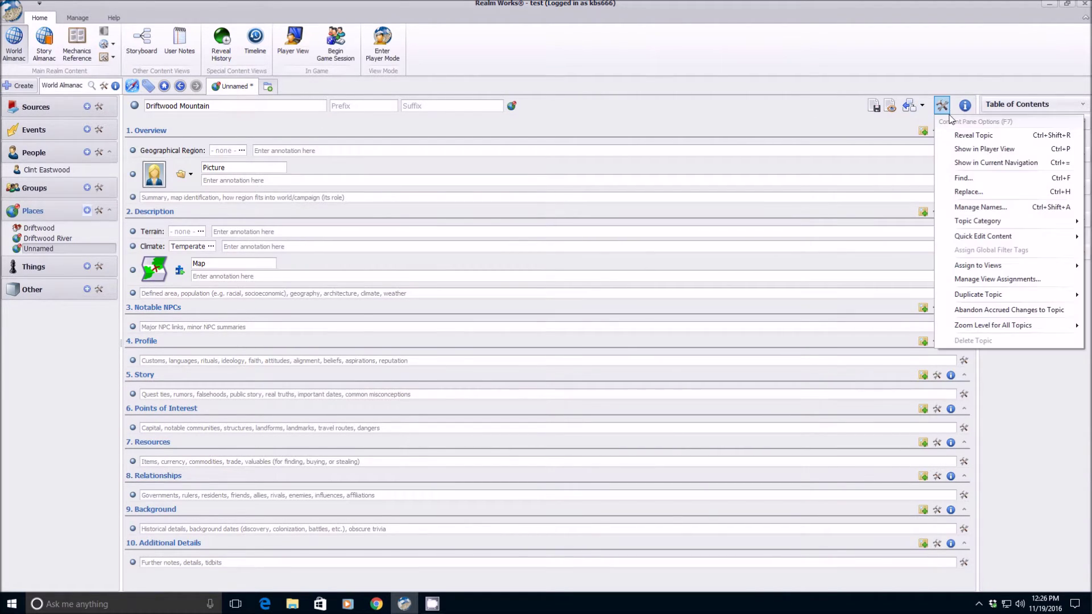
{"action": "left_click", "coordinate": [974, 209]}
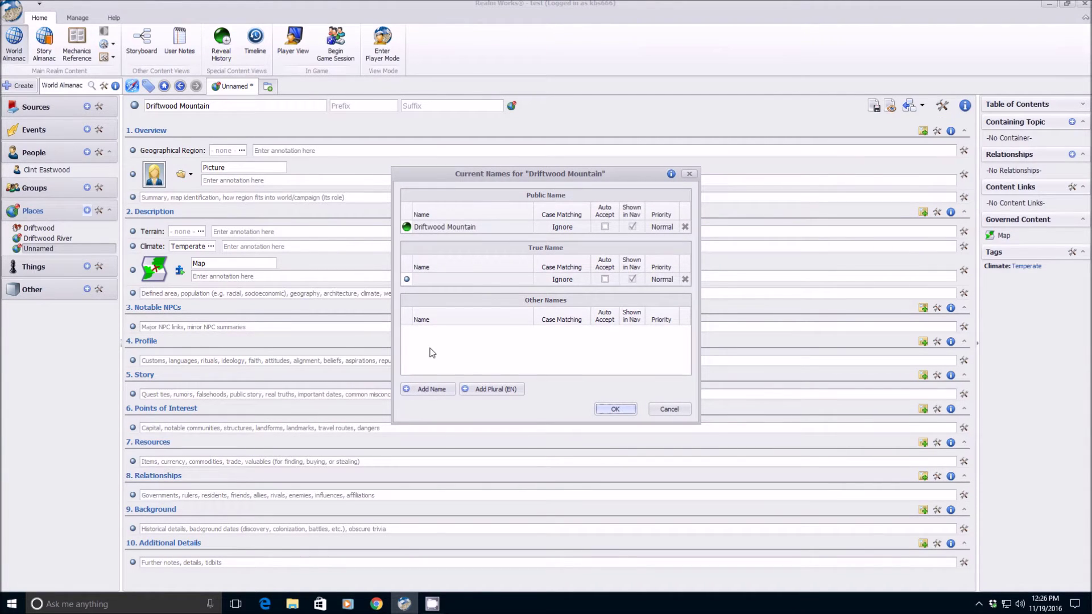
{"action": "left_click", "coordinate": [433, 390]}
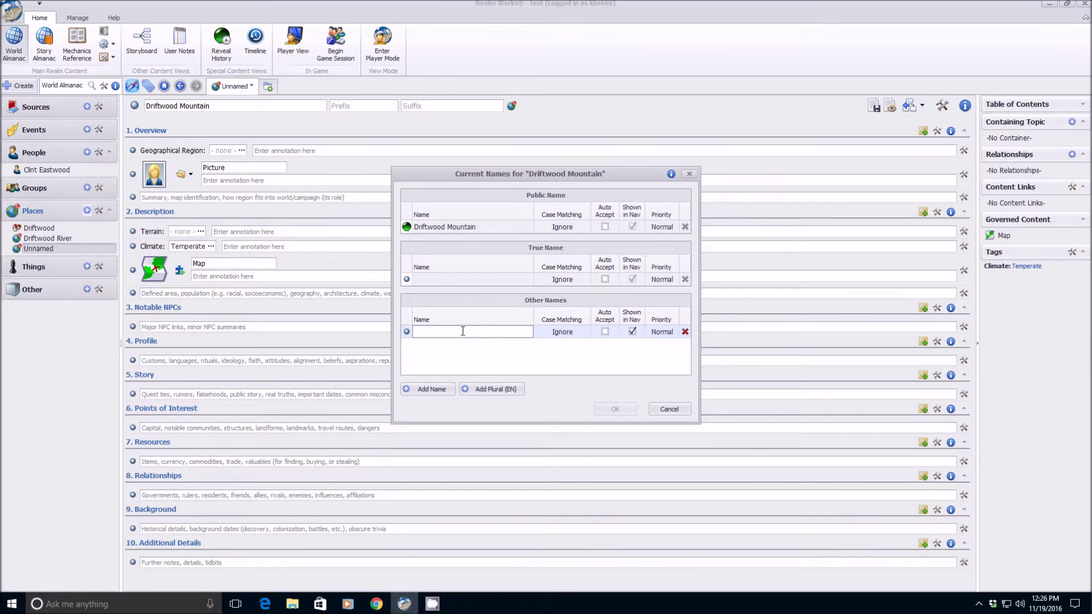
{"action": "type", "text": "iftwoo"}
{"action": "key", "text": "BackSpace"}
{"action": "key", "text": "BackSpace"}
{"action": "key", "text": "BackSpace"}
{"action": "key", "text": "BackSpace"}
{"action": "key", "text": "BackSpace"}
{"action": "key", "text": "BackSpace"}
{"action": "key", "text": "BackSpace"}
{"action": "key", "text": "BackSpace"}
{"action": "left_click", "coordinate": [667, 410]}
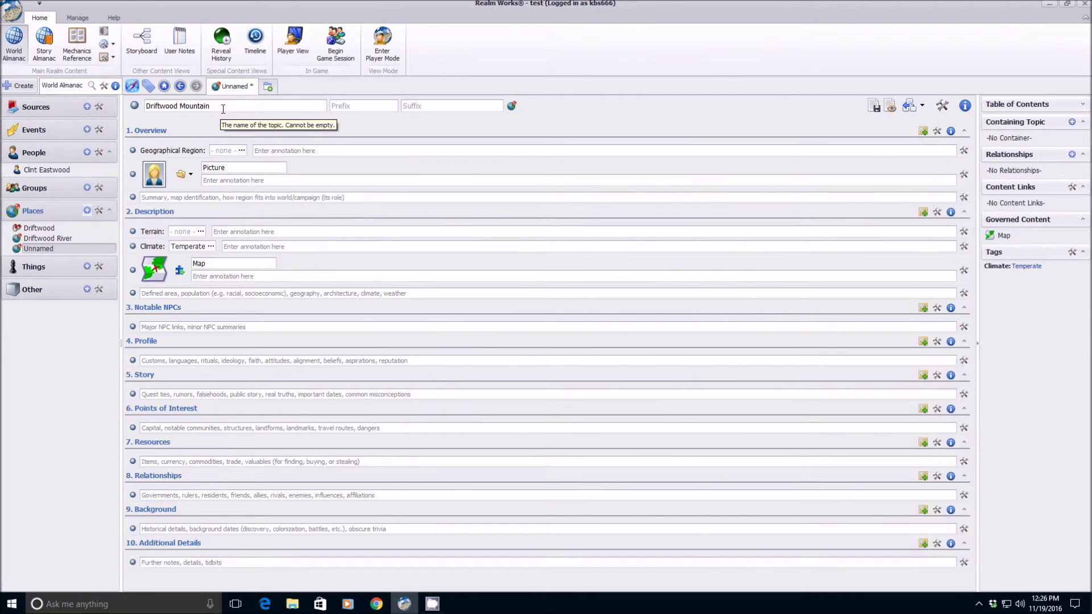
Rename the new geographical region topic as Hall.
{"action": "left_click_drag", "start_coordinate": [221, 108], "coordinate": [117, 108]}
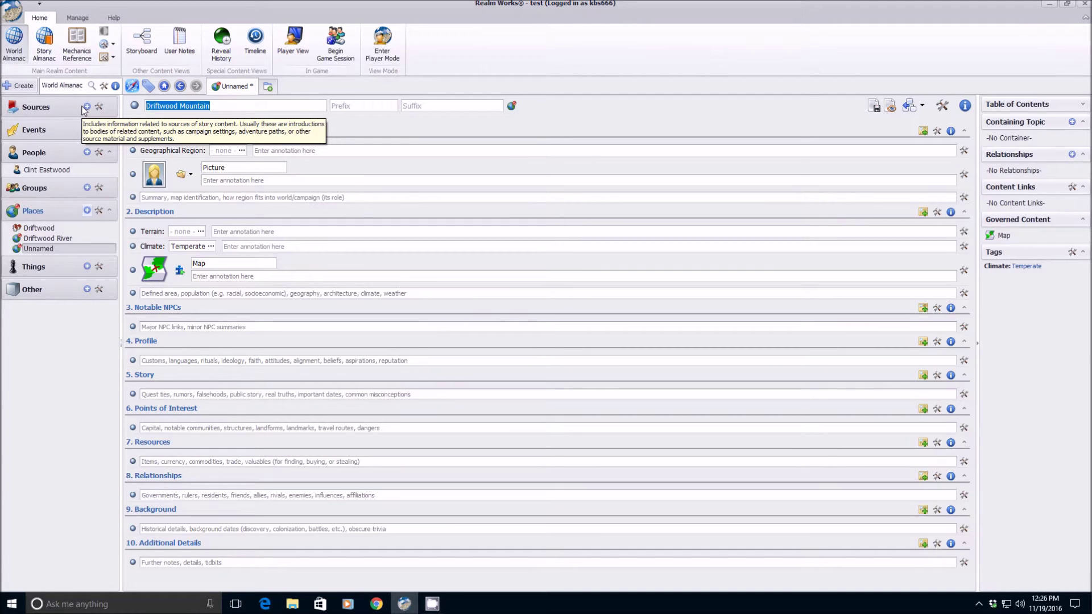
{"action": "type", "text": "Hall"}
{"action": "left_click", "coordinate": [654, 131]}
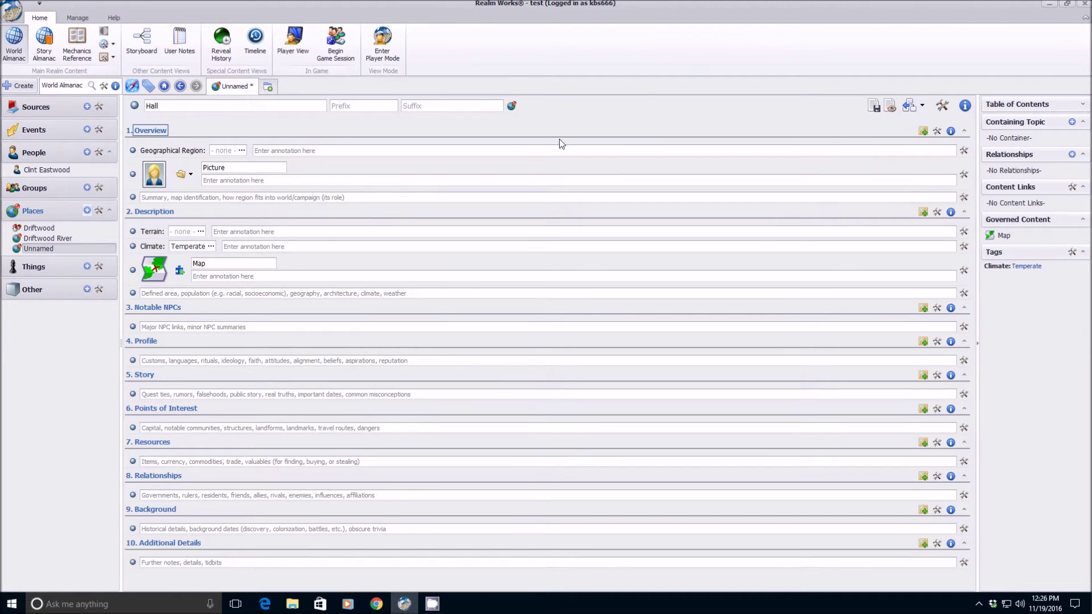
Set the priority of the Hall topic's public name to Never and save the topic.
{"action": "left_click", "coordinate": [941, 107]}
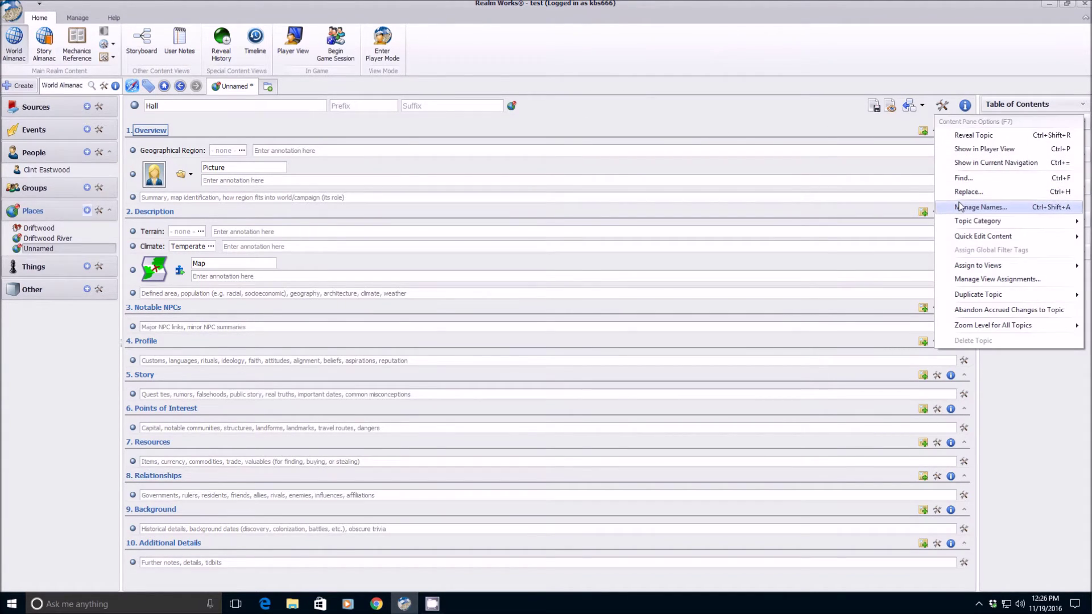
{"action": "left_click", "coordinate": [960, 206]}
{"action": "left_click", "coordinate": [667, 228]}
{"action": "left_click", "coordinate": [662, 262]}
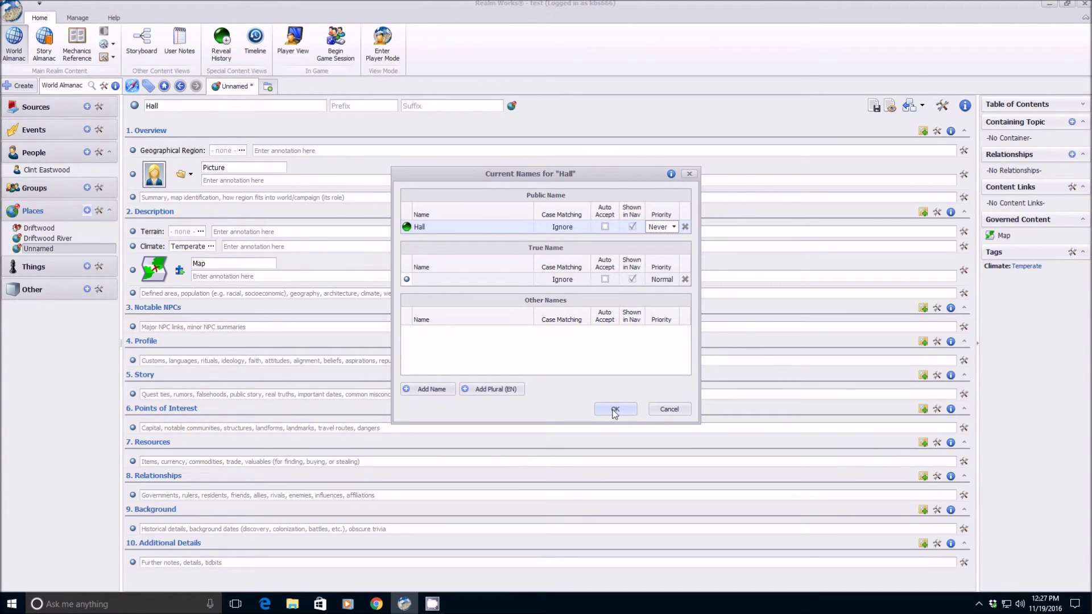
{"action": "left_click", "coordinate": [614, 410]}
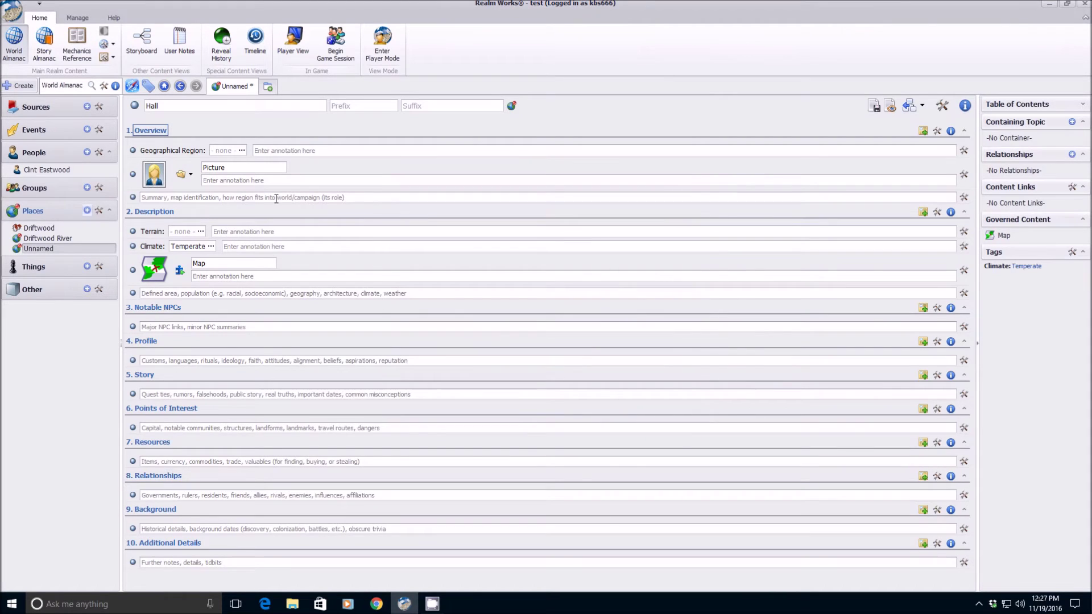
{"action": "left_click", "coordinate": [874, 105]}
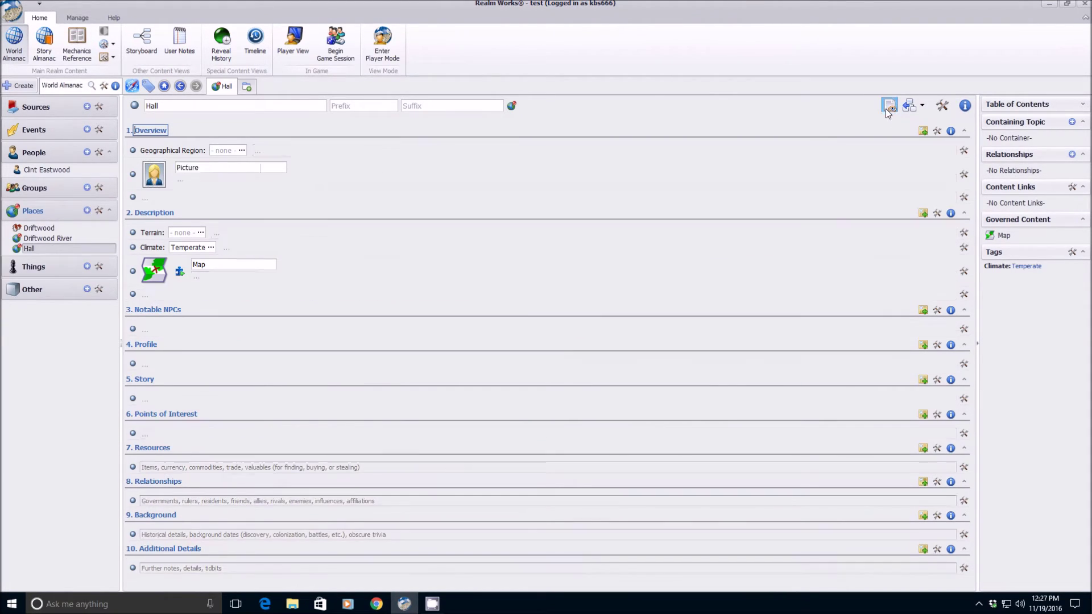
Add the snippet "Clint lost his keys in the hall" to the Clint Eastwood topic's Story section, save it and finish editing.
{"action": "left_click", "coordinate": [61, 169]}
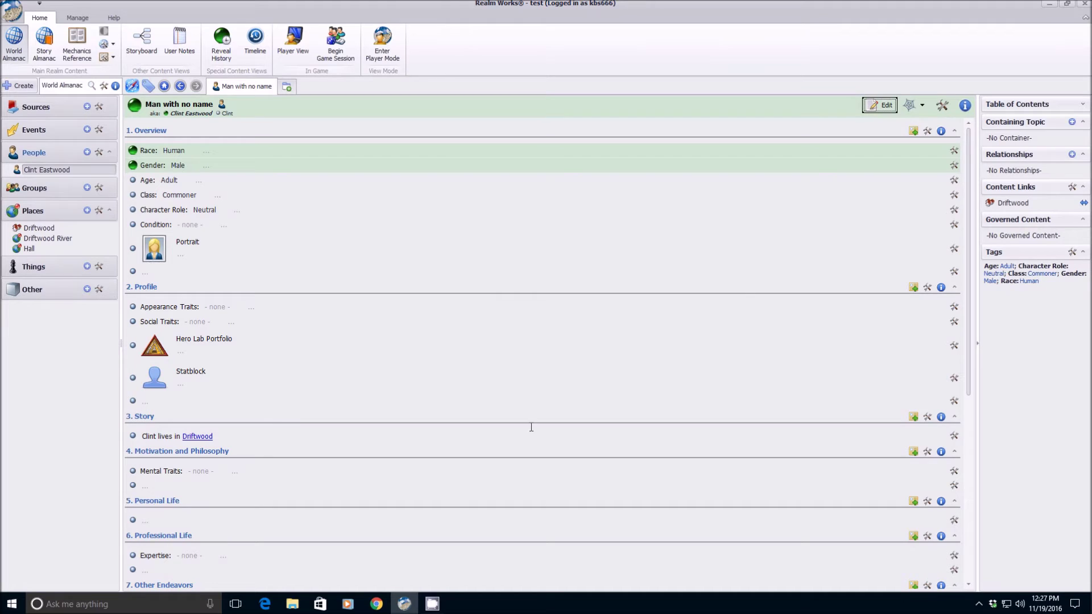
{"action": "left_click", "coordinate": [864, 108]}
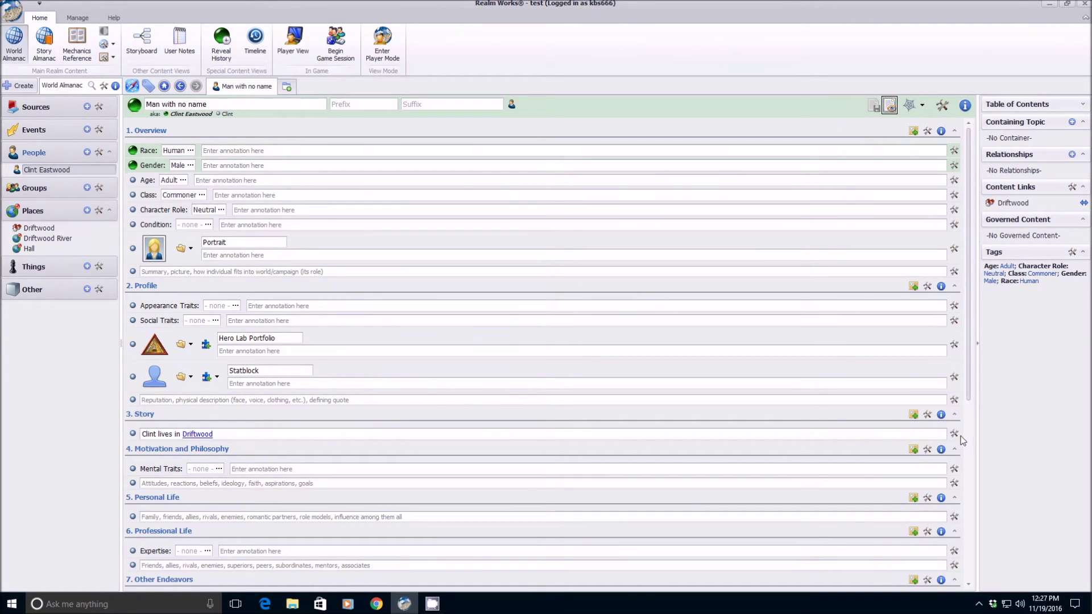
{"action": "left_click", "coordinate": [795, 437]}
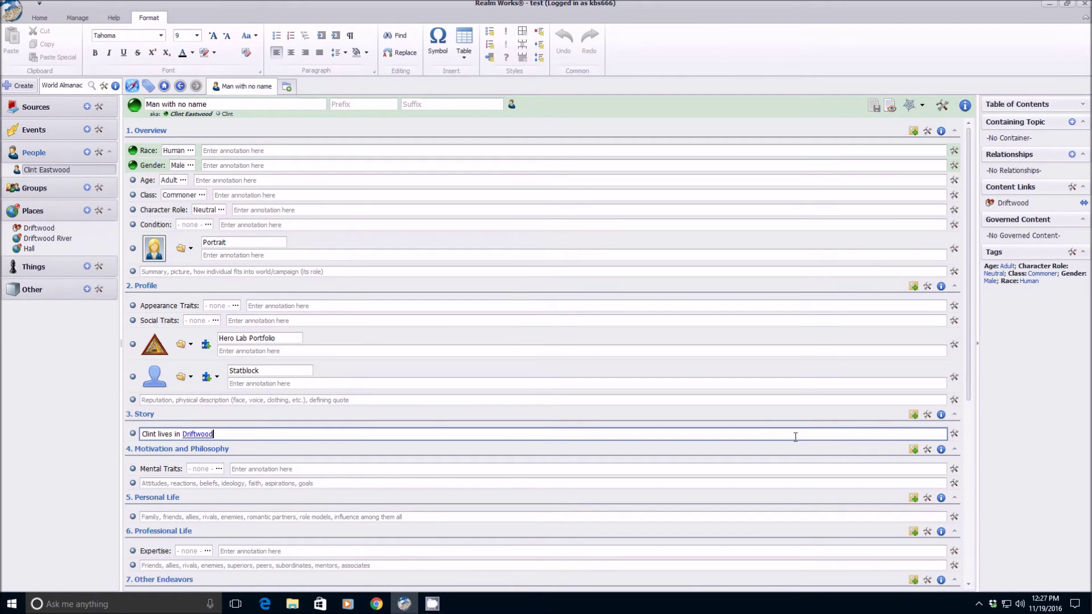
{"action": "key", "text": "Return"}
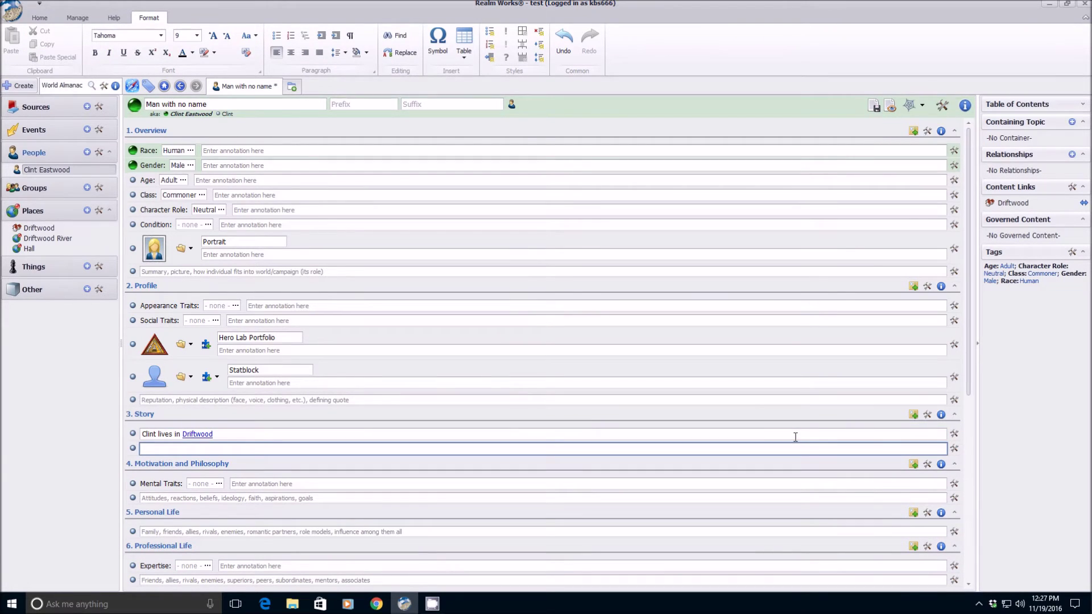
{"action": "type", "text": "Clint lost his keys in the hall"}
{"action": "left_click", "coordinate": [875, 108]}
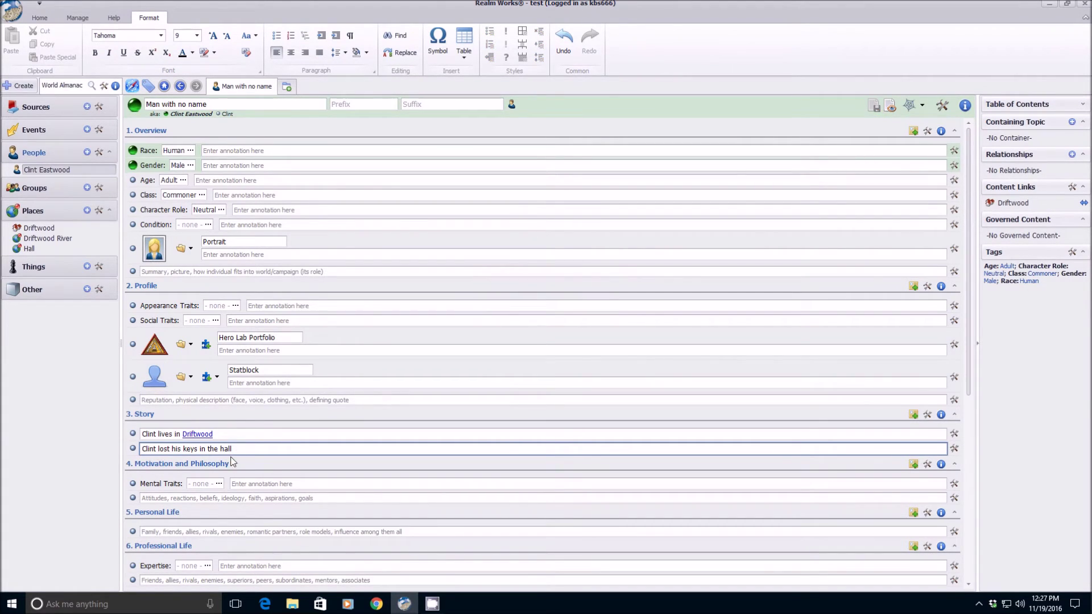
{"action": "left_click", "coordinate": [889, 107]}
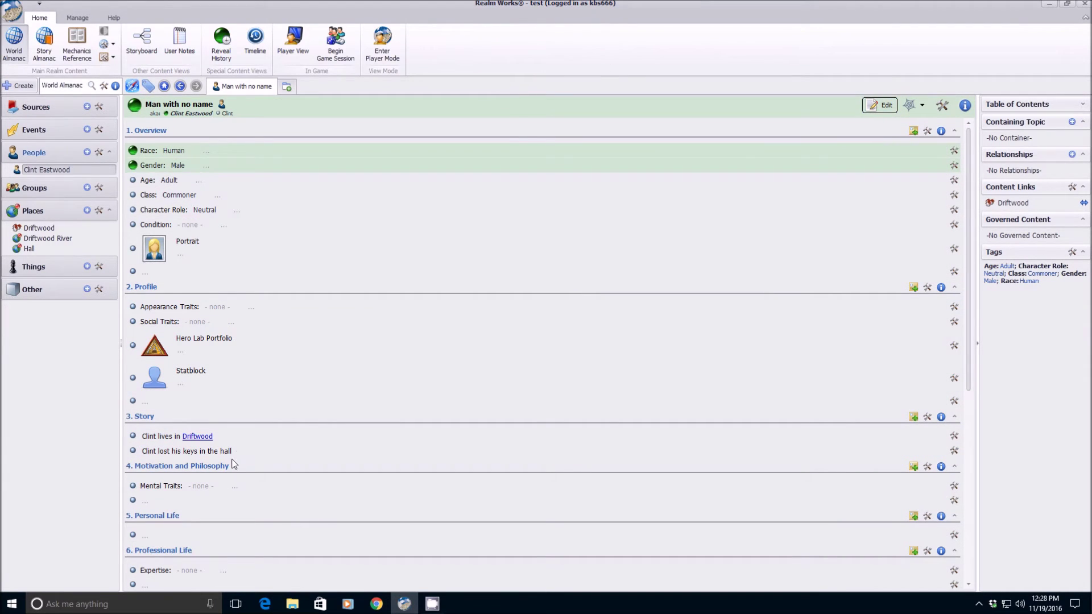